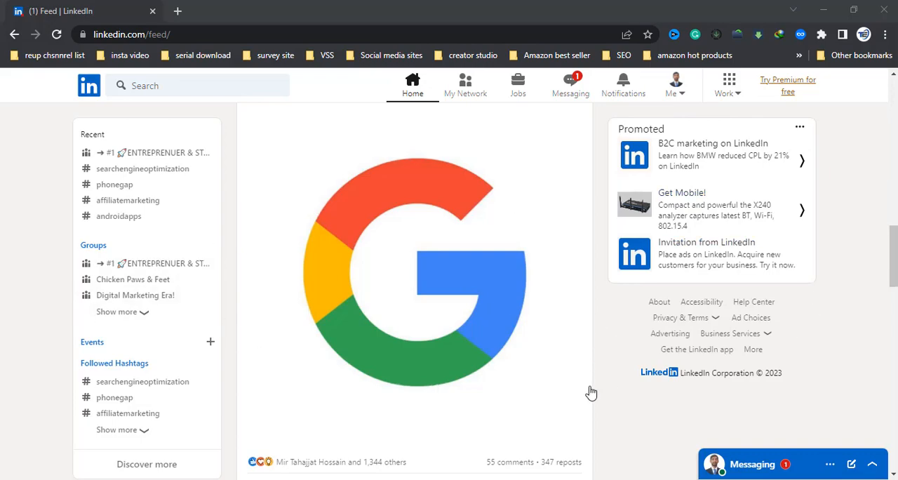
Step: Start creating a LinkedIn Company Page from the business services
click(734, 95)
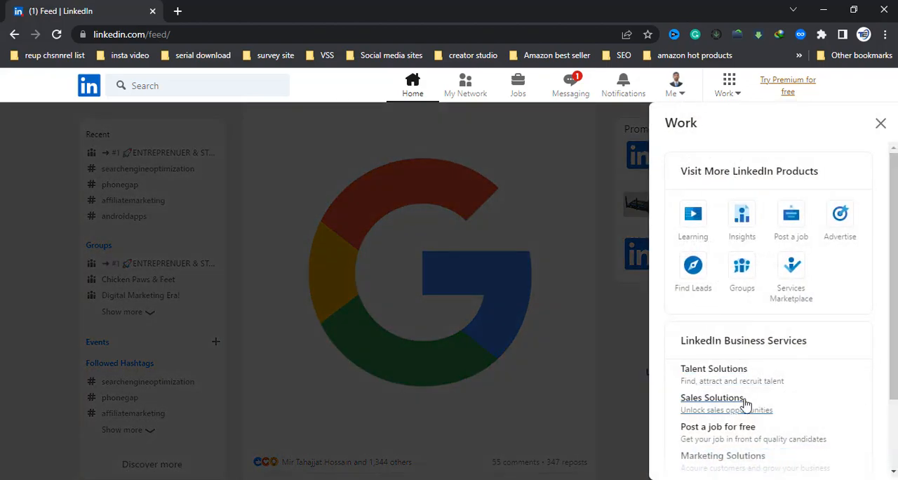
scroll(814, 397, down, 2)
scroll(772, 357, up, 2)
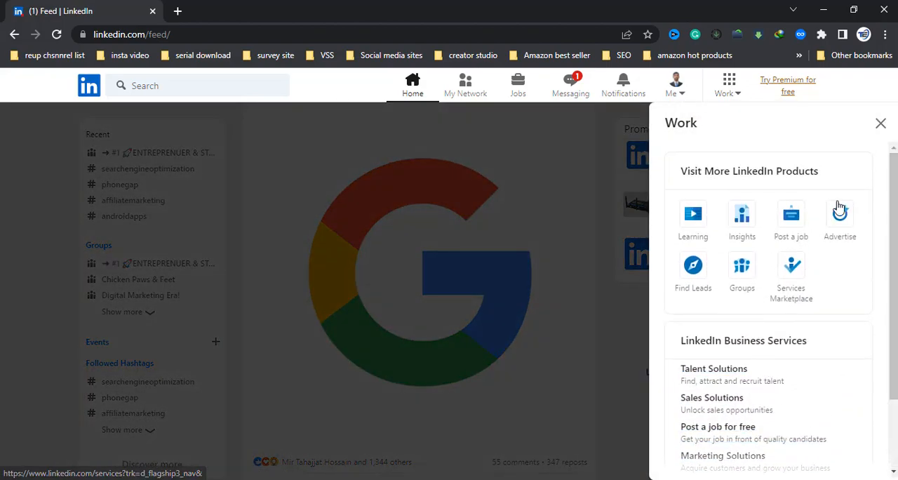
scroll(828, 303, down, 2)
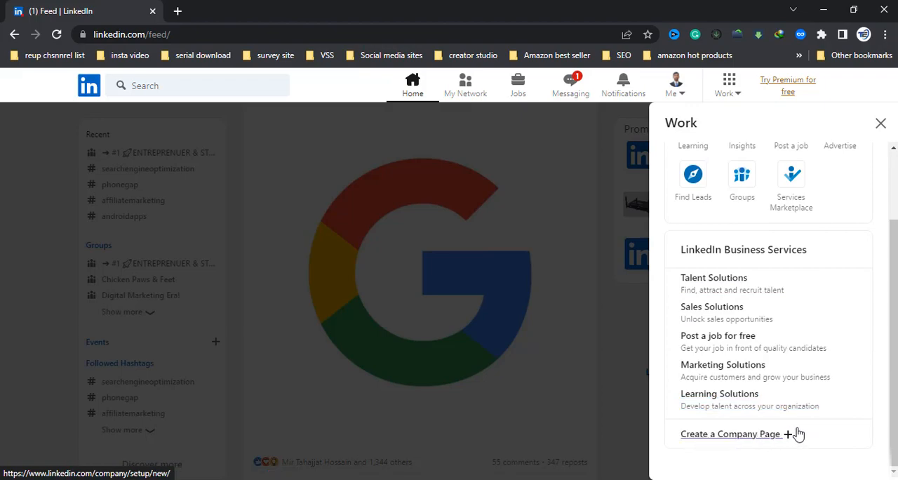
scroll(774, 395, up, 2)
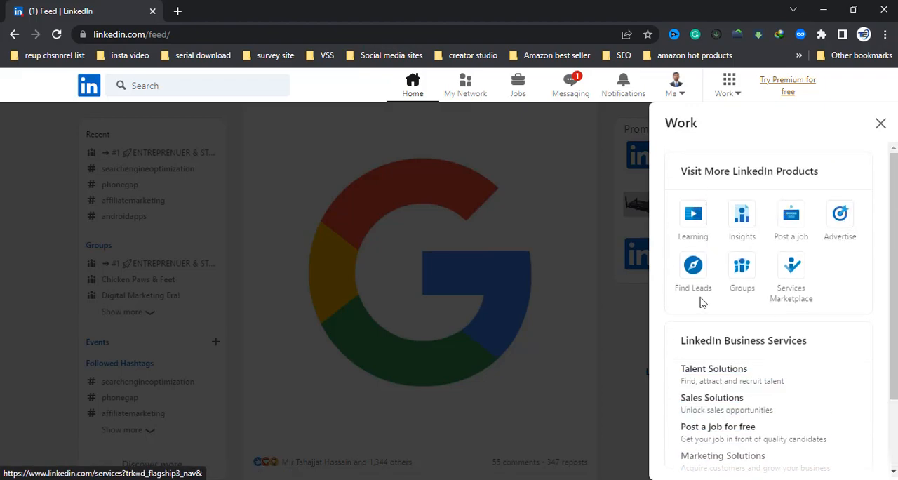
scroll(772, 294, down, 2)
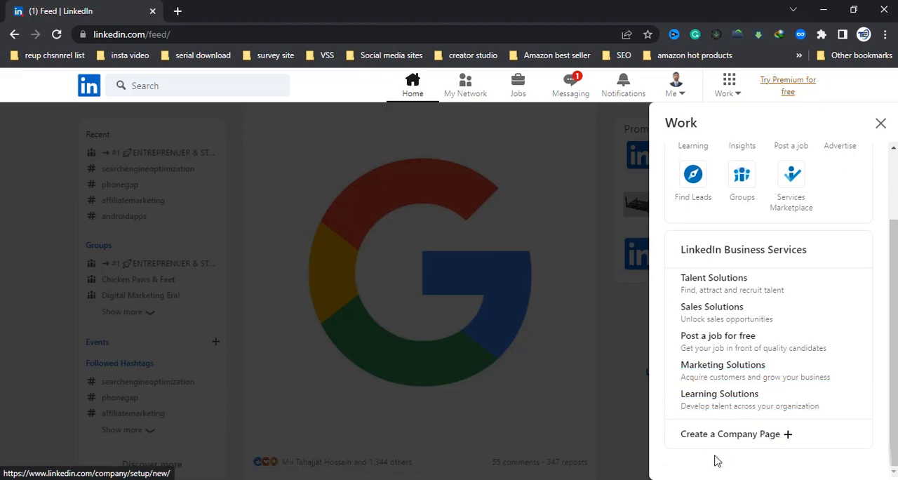
click(780, 436)
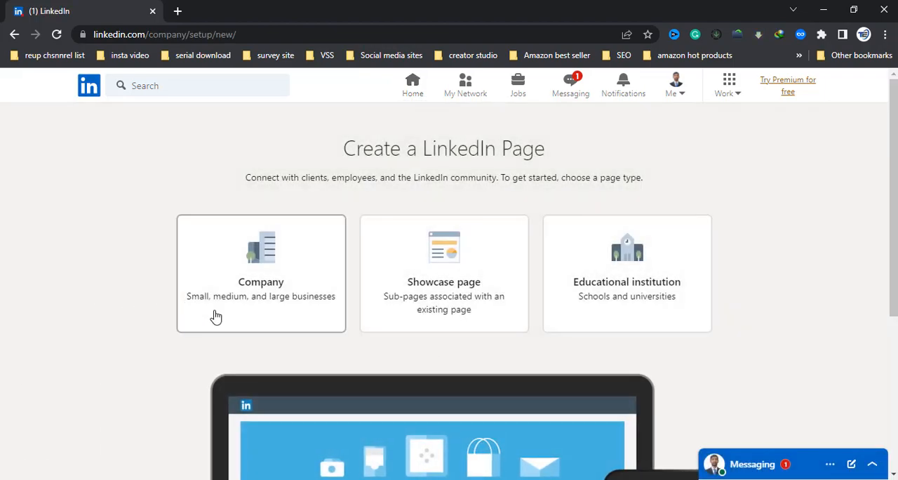
Step: Choose Company as the page type for small, medium, and large businesses
scroll(226, 319, down, 1)
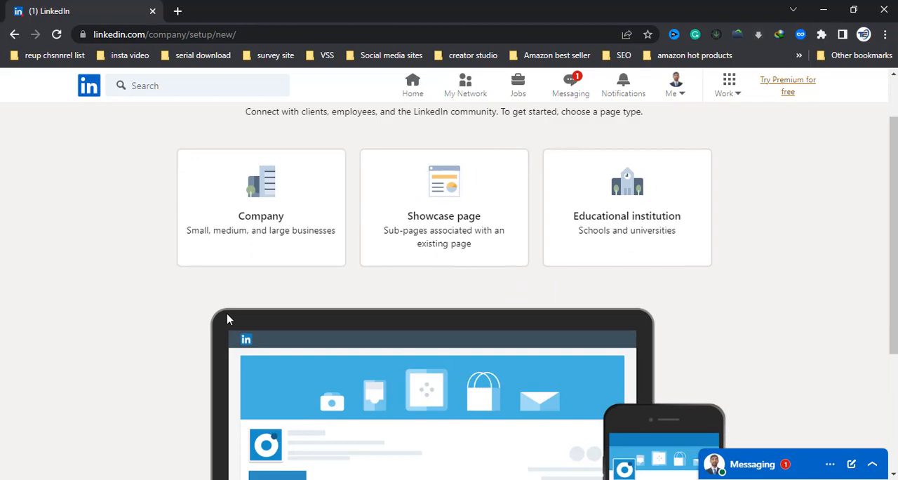
scroll(227, 320, up, 1)
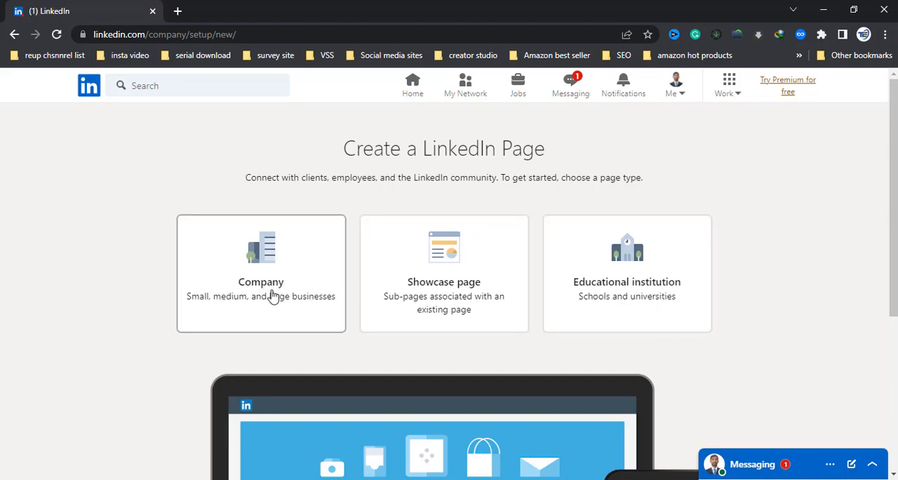
click(293, 295)
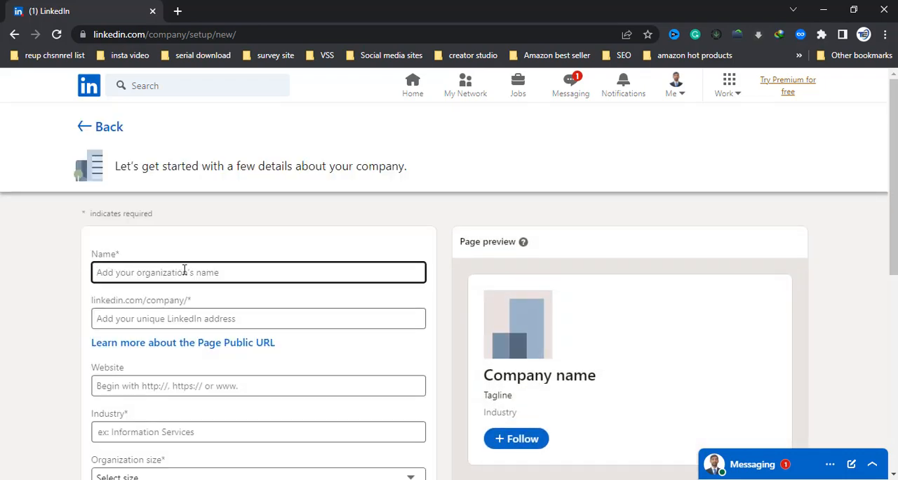
Step: Switch to the YouTube browser window and examine the Urban Life channel's name and handle
click(502, 479)
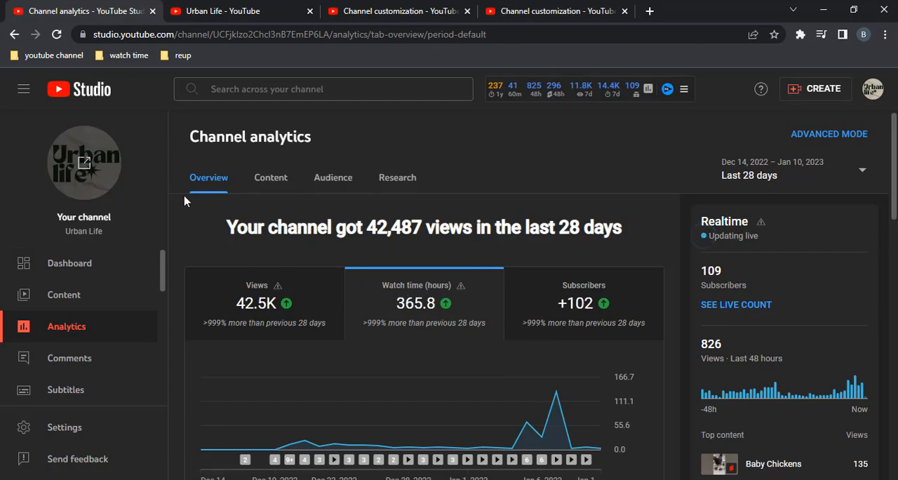
click(237, 8)
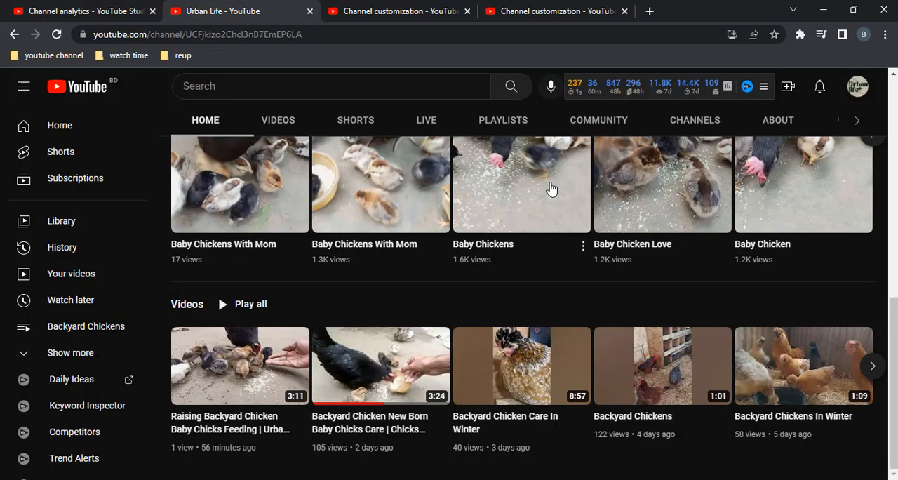
scroll(501, 277, up, 6)
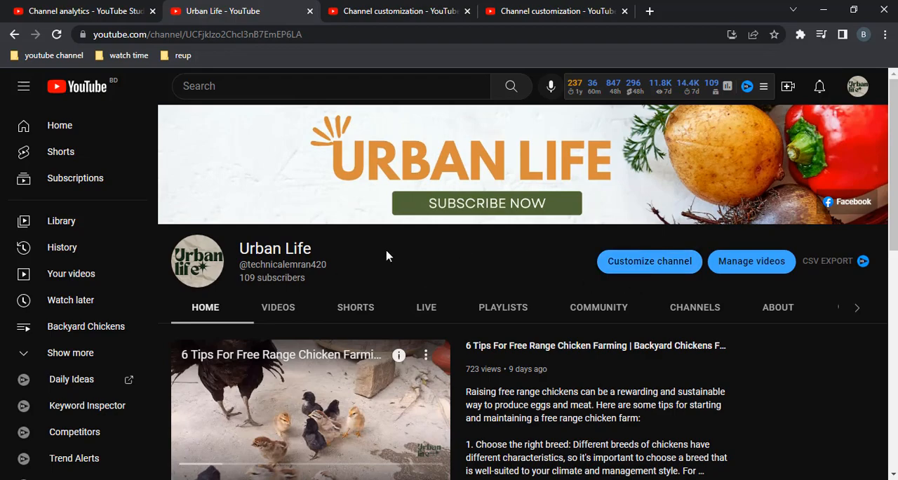
drag(317, 251, 239, 250)
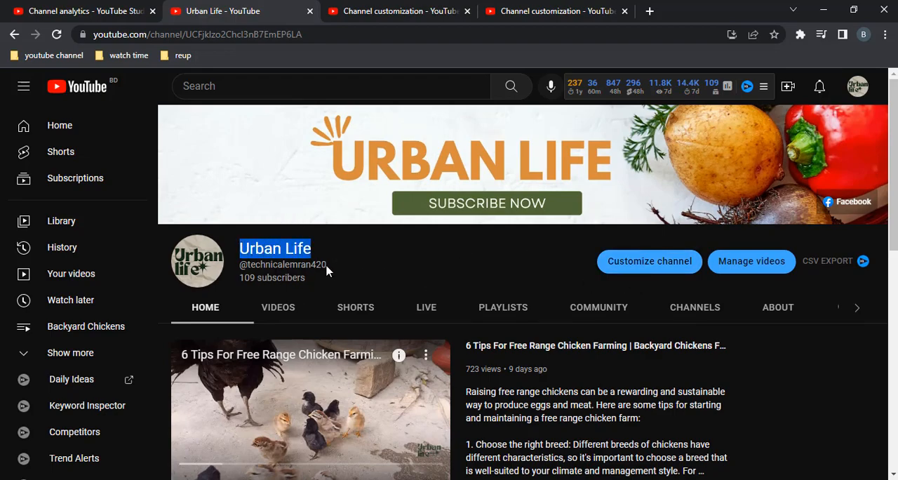
drag(327, 265, 248, 265)
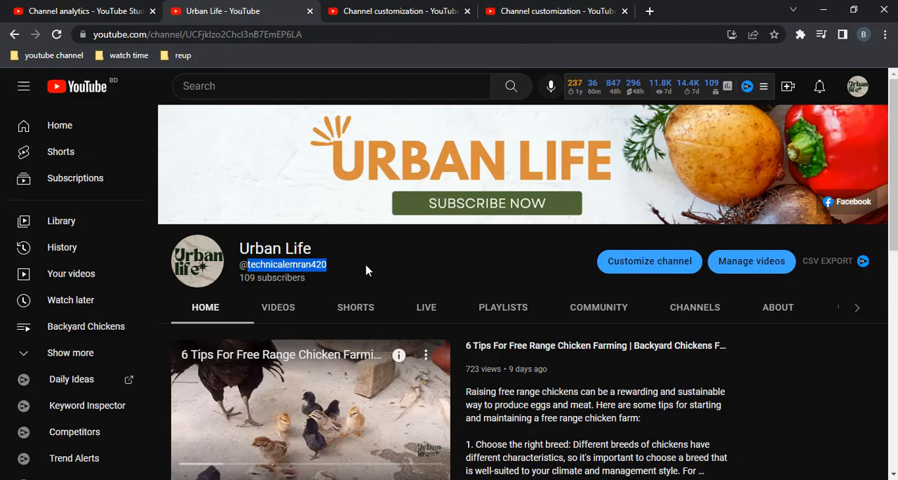
Step: Publish the channel's pending basic info changes with the handle urbanlife555
click(357, 11)
scroll(281, 305, up, 5)
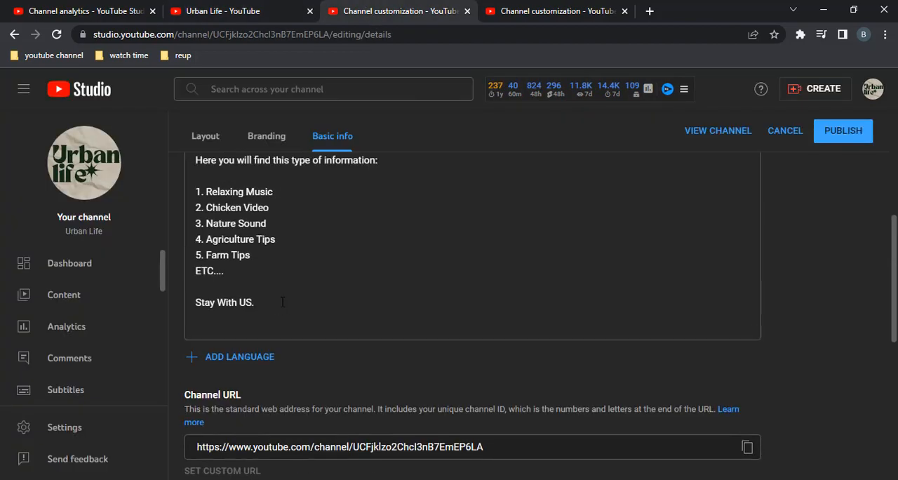
scroll(279, 307, up, 5)
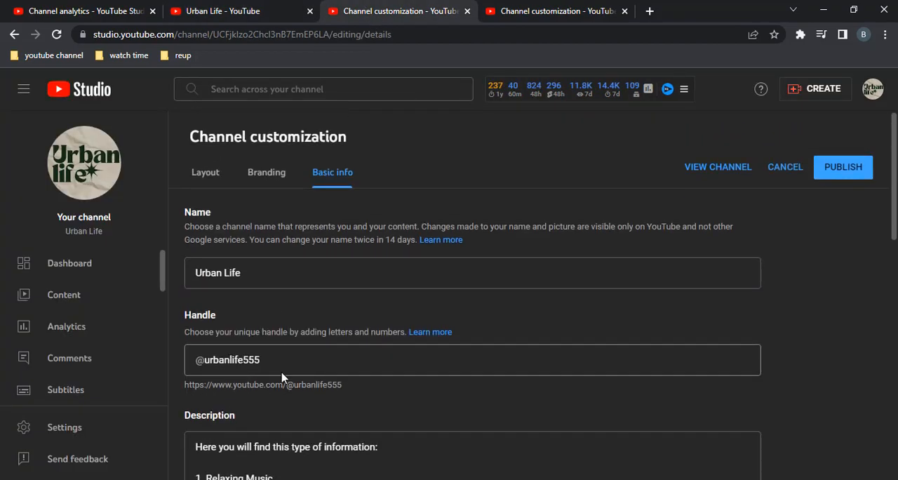
click(828, 174)
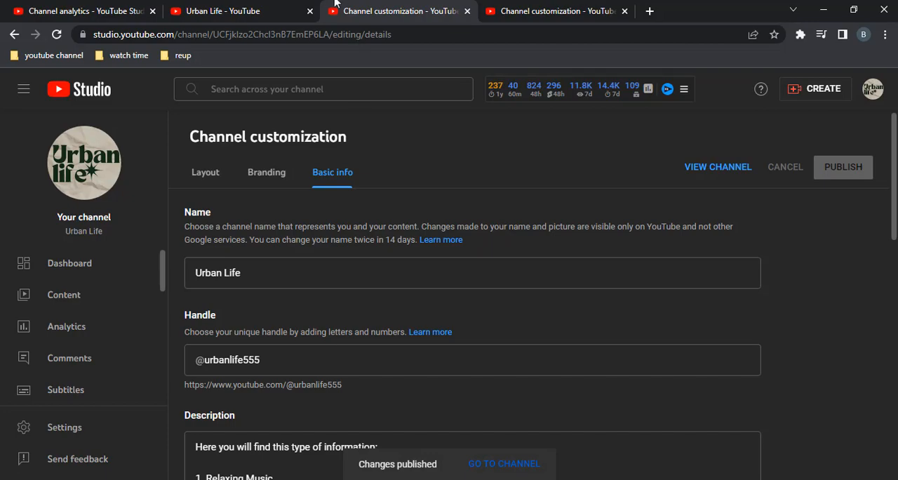
Step: Reload the Urban Life channel page, check its handle and pause the channel trailer
click(255, 7)
key(F5)
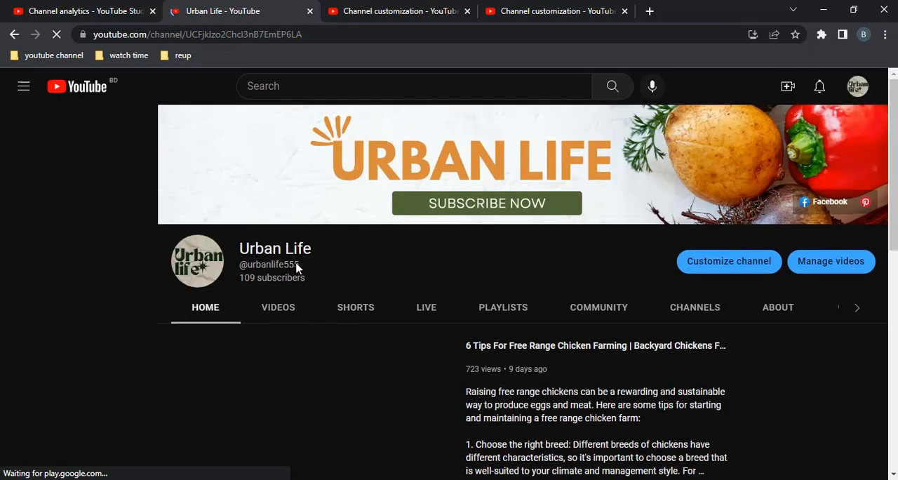
double_click(296, 265)
scroll(195, 420, down, 2)
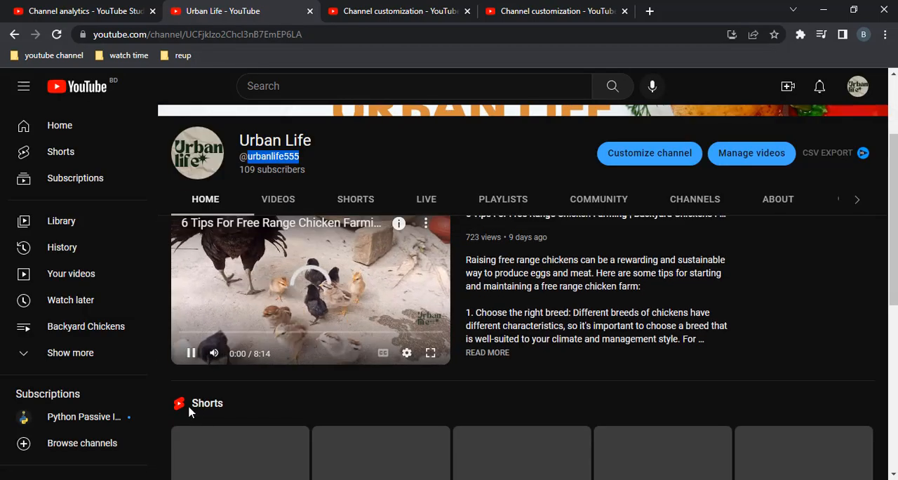
click(191, 353)
scroll(301, 295, up, 2)
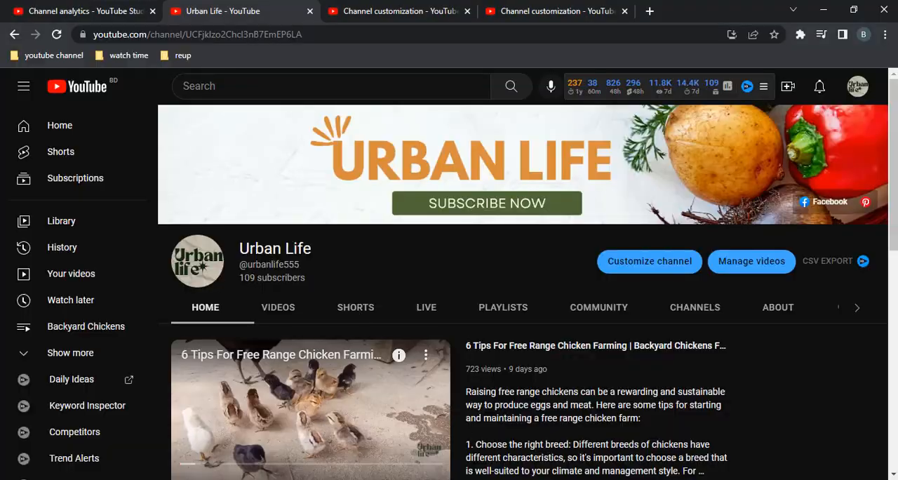
Step: Copy the channel name Urban Life from YouTube and paste it as the LinkedIn page's organization name
drag(313, 249, 240, 250)
right_click(245, 249)
click(284, 259)
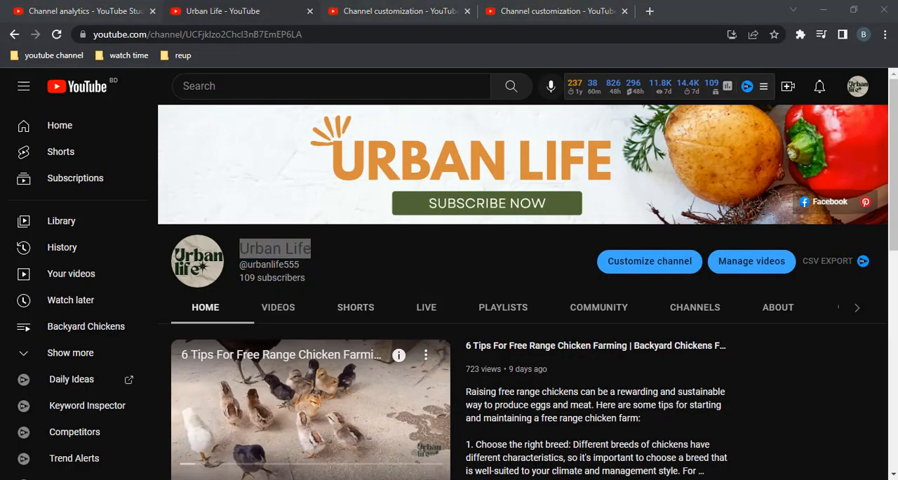
key(alt+Tab)
right_click(205, 277)
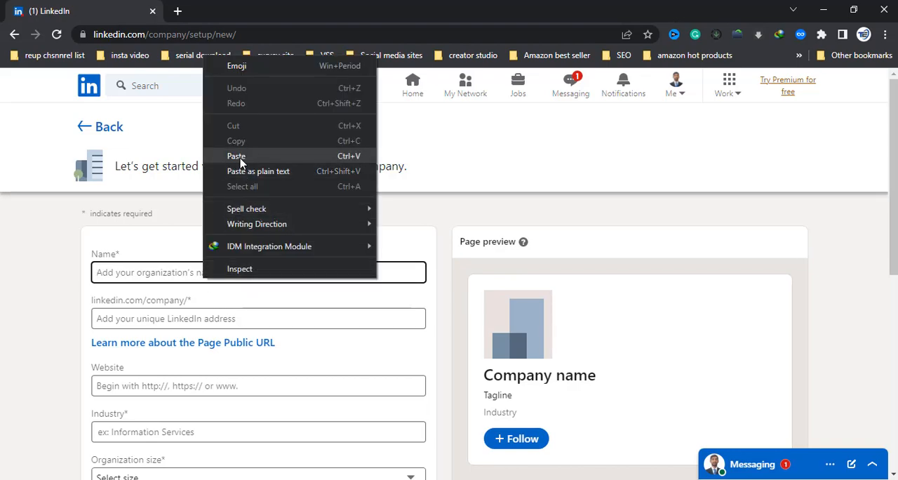
click(236, 156)
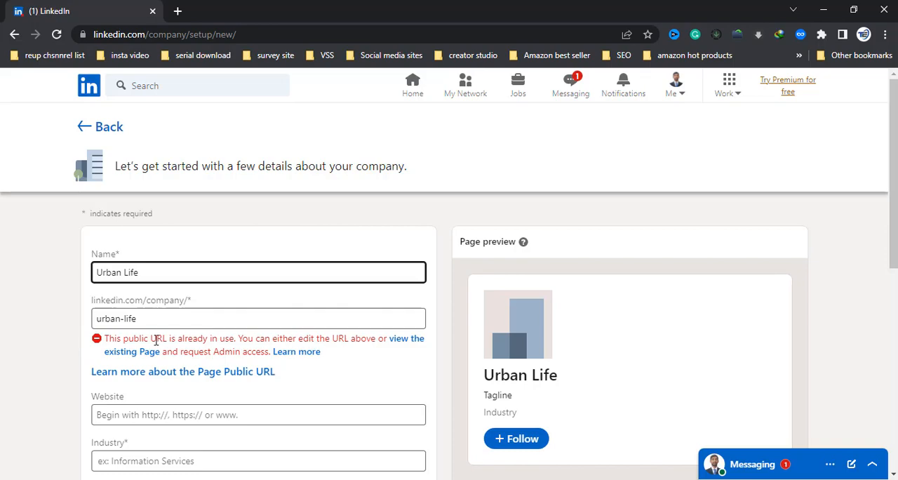
Step: Set the company page's public LinkedIn address to urbanlife555
click(127, 320)
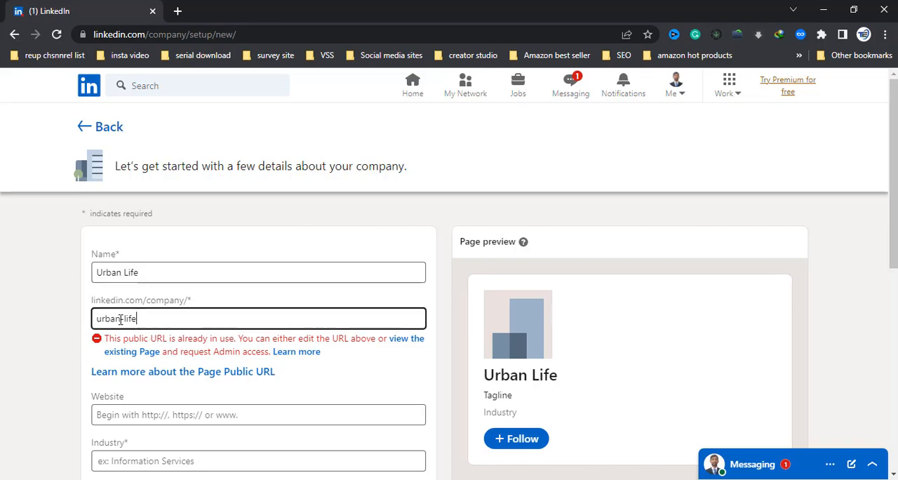
key(BackSpace)
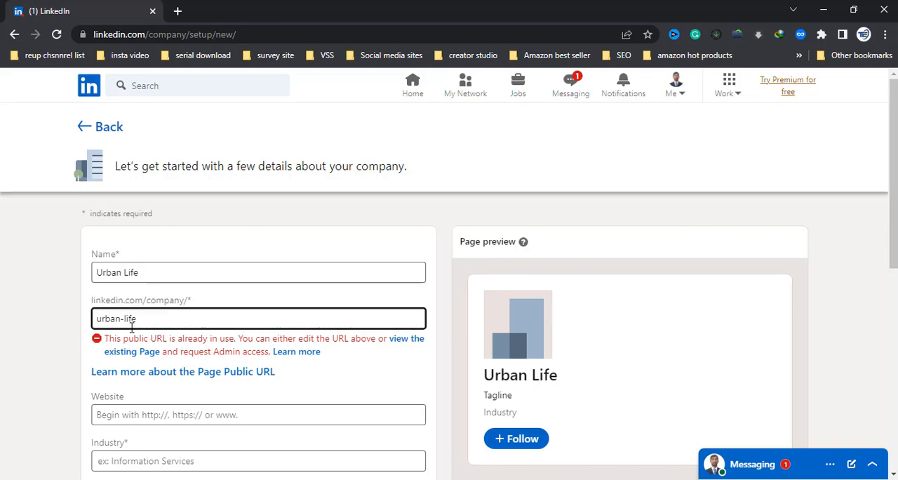
text(55)
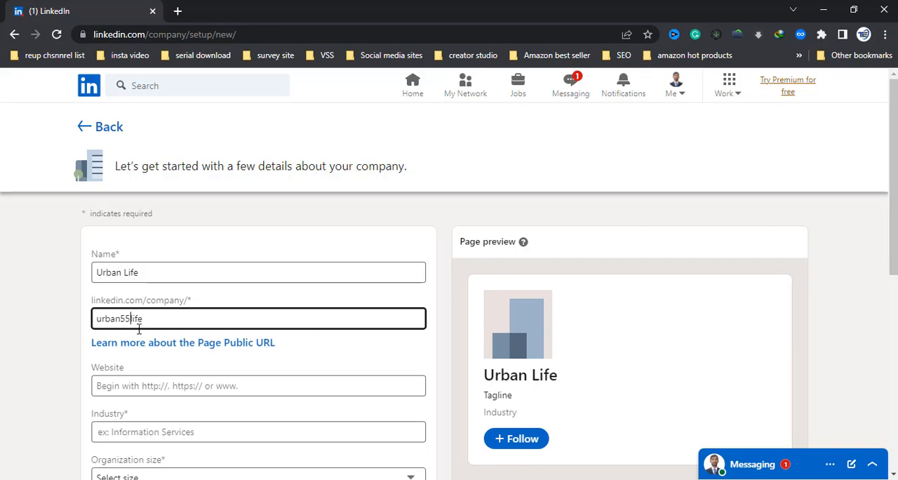
key(BackSpace)
key(BackSpace)
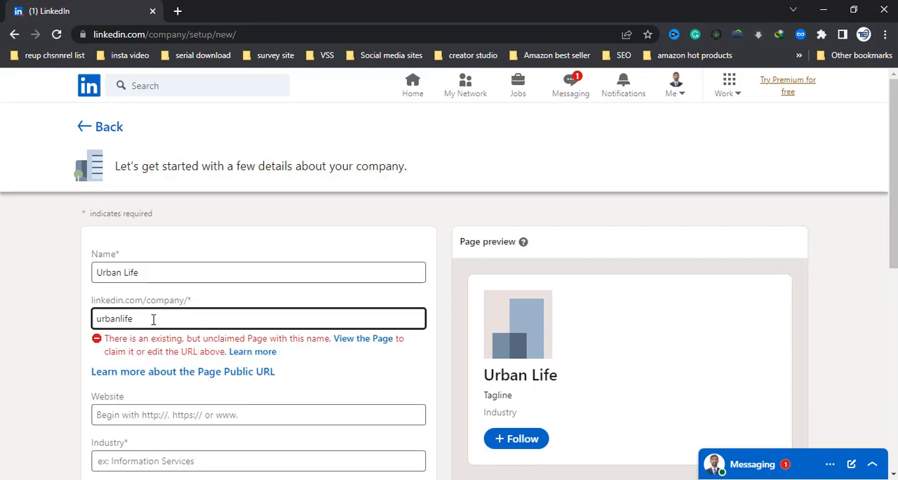
click(152, 319)
text(555)
click(41, 334)
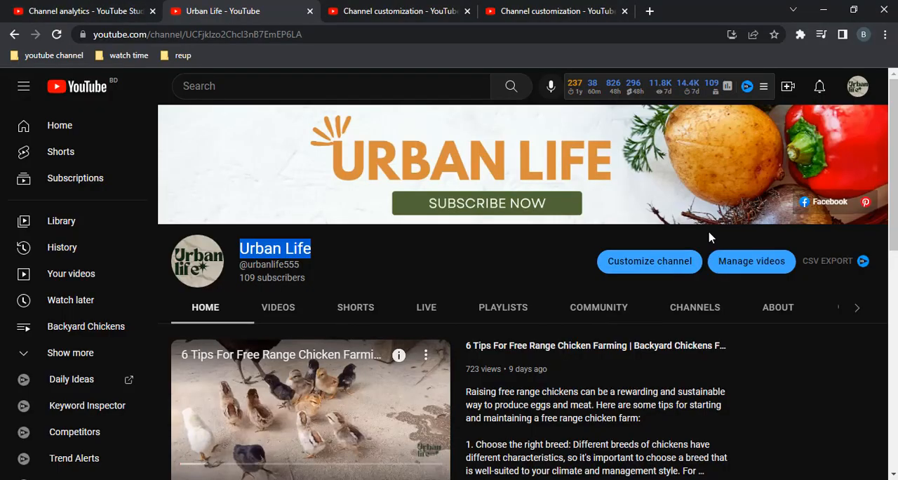
Step: Open the Facebook page linked from the YouTube channel banner and examine its username in the address and its profile details
click(832, 204)
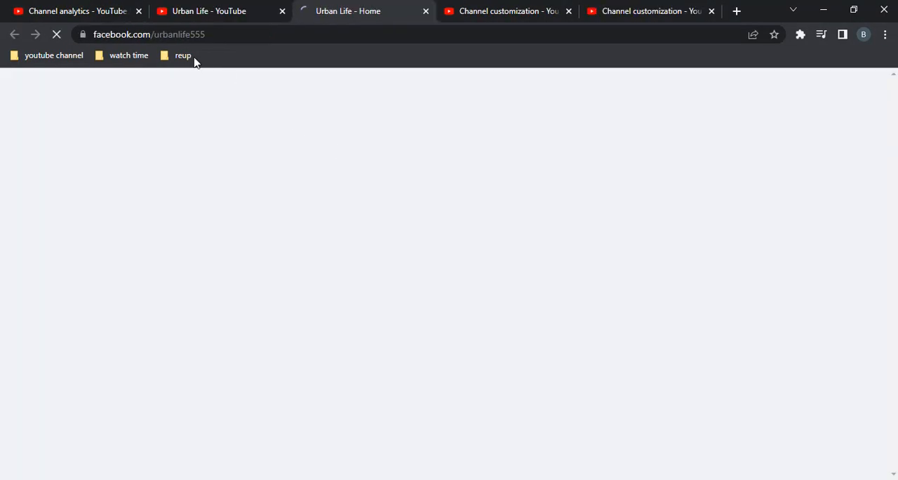
click(96, 33)
drag(270, 33, 205, 34)
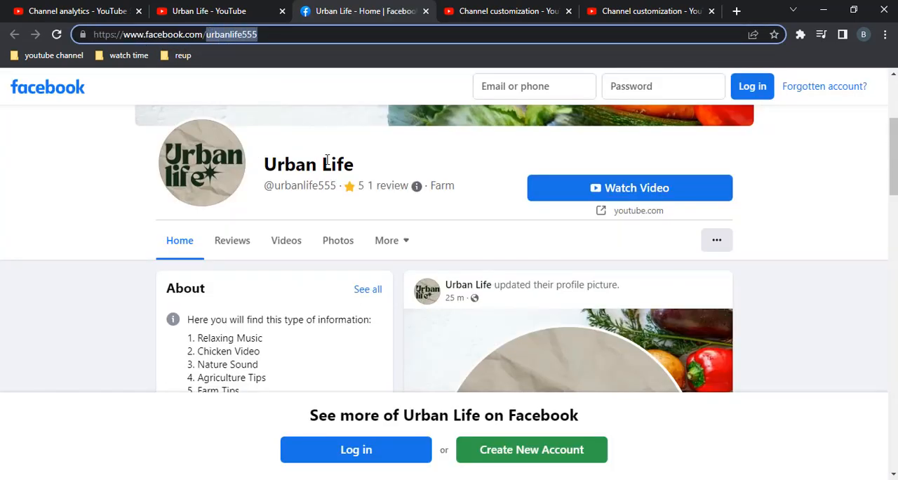
scroll(525, 280, down, 3)
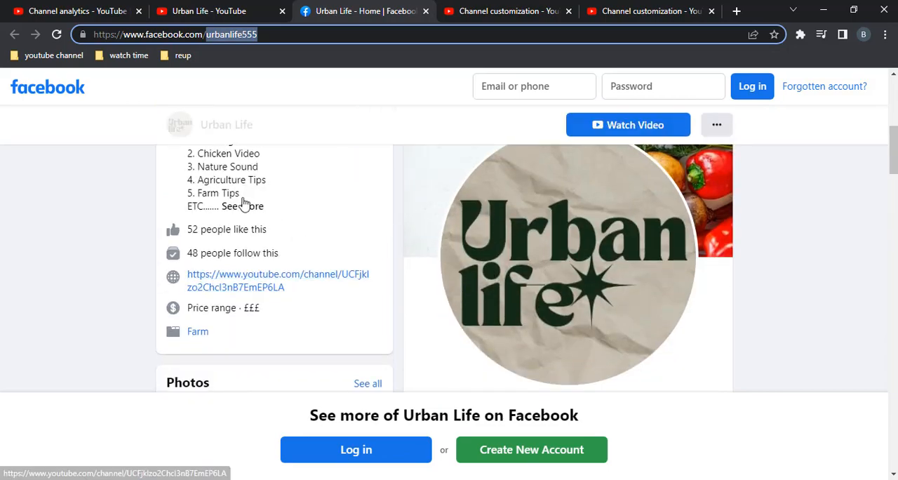
scroll(274, 214, up, 2)
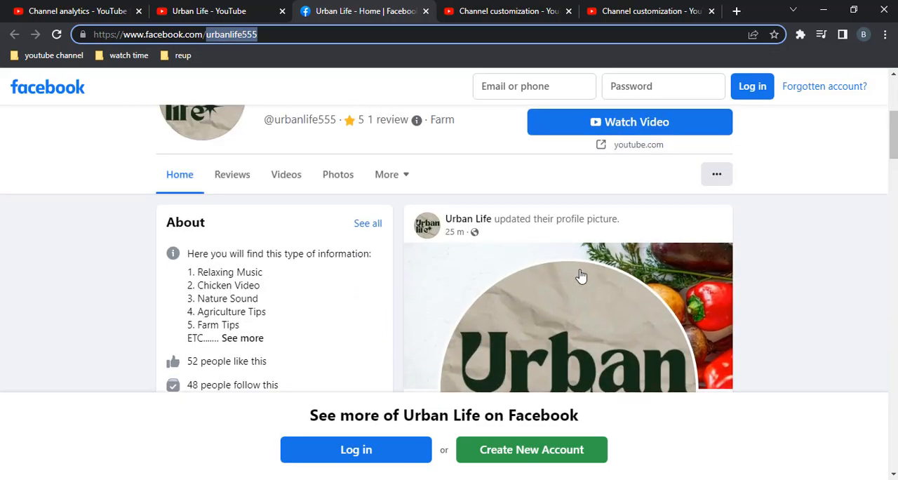
scroll(562, 285, up, 4)
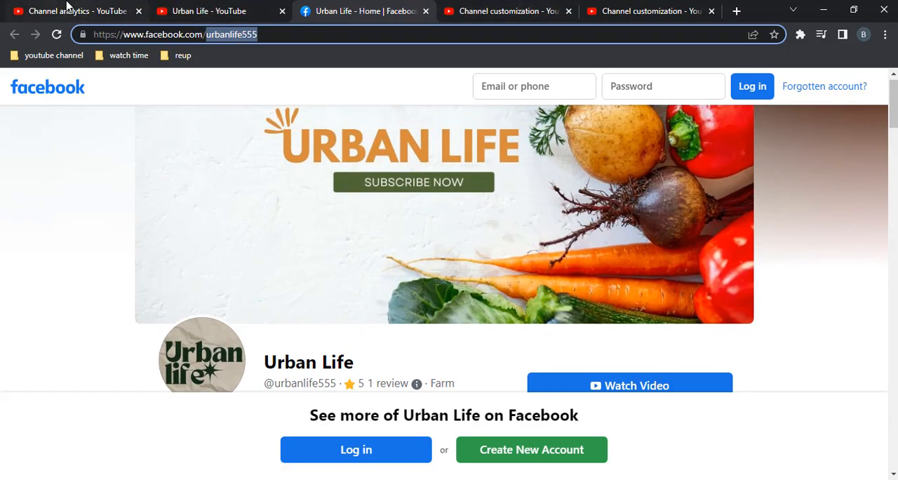
Step: Open the Pinterest board linked from the YouTube channel banner, examine the username in its address and dismiss the Google sign-in prompt
click(210, 6)
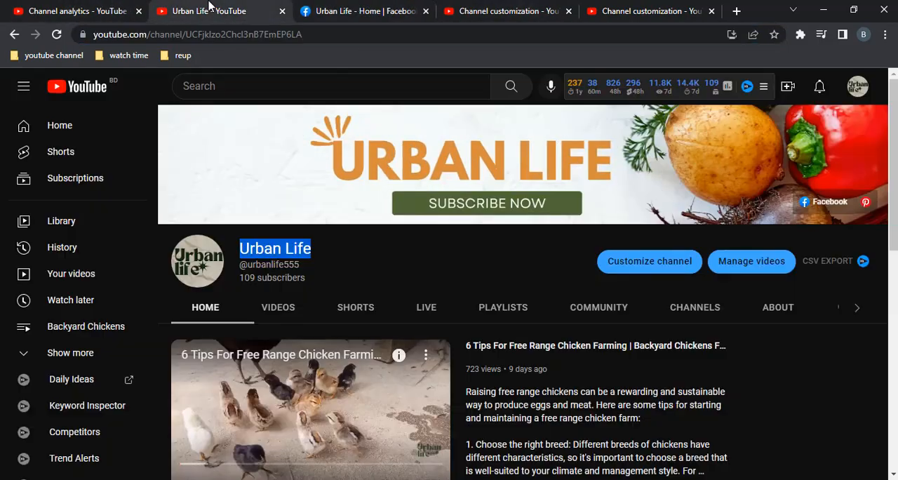
click(866, 205)
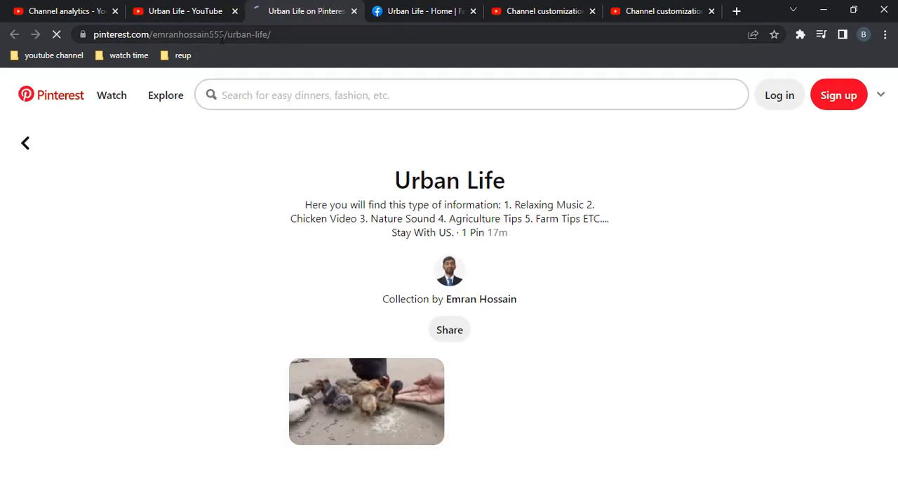
click(221, 36)
click(256, 35)
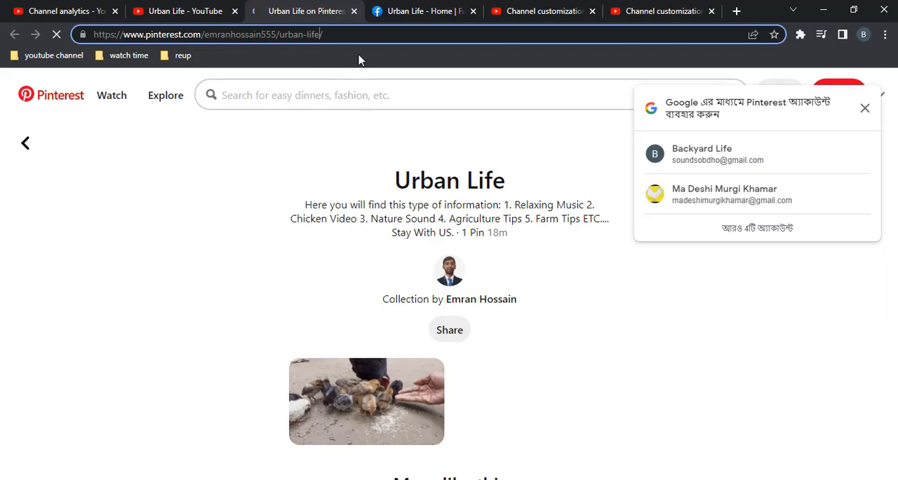
click(864, 110)
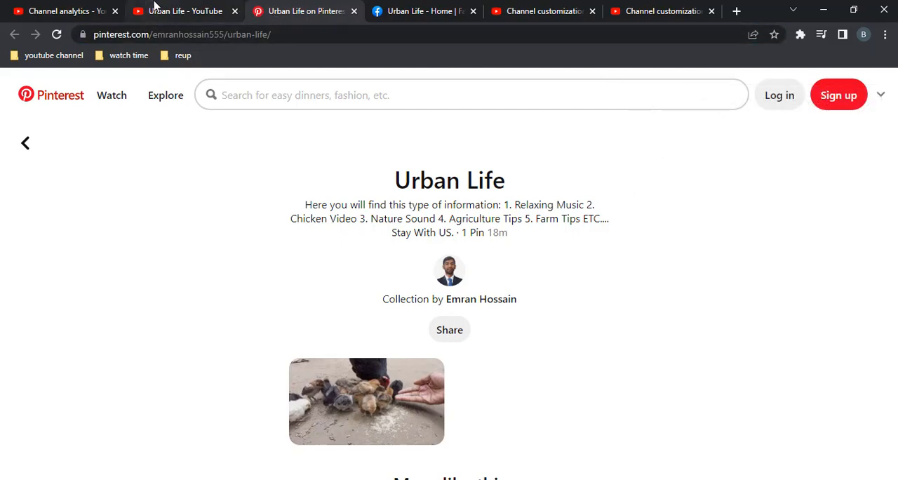
Step: Copy the Urban Life channel address from YouTube and paste it as the LinkedIn company page's website
key(alt+Tab)
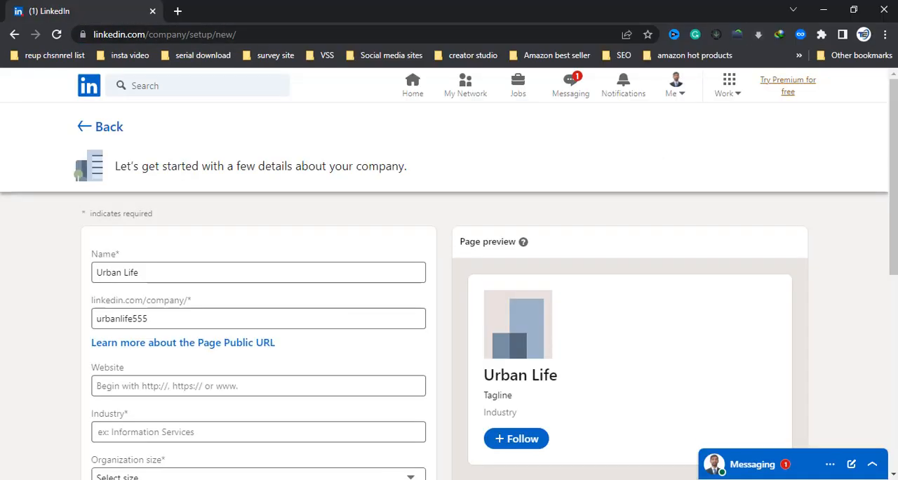
click(163, 318)
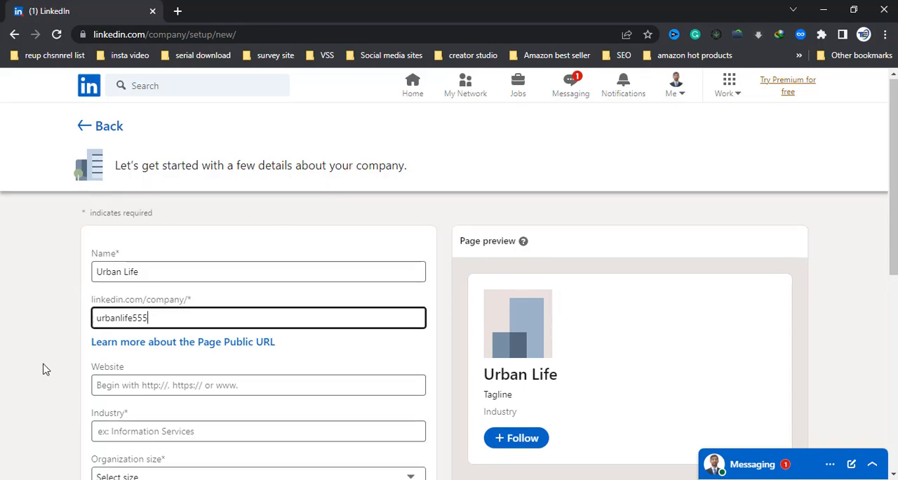
scroll(127, 258, down, 2)
click(175, 256)
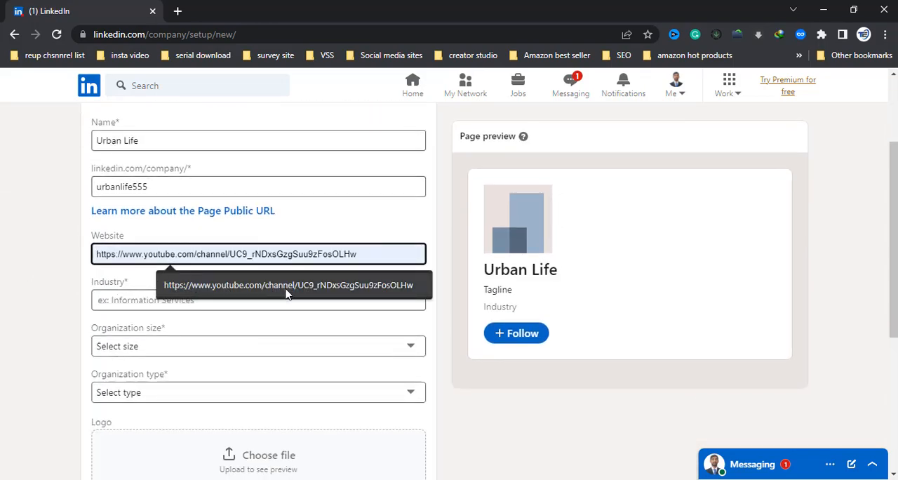
click(497, 478)
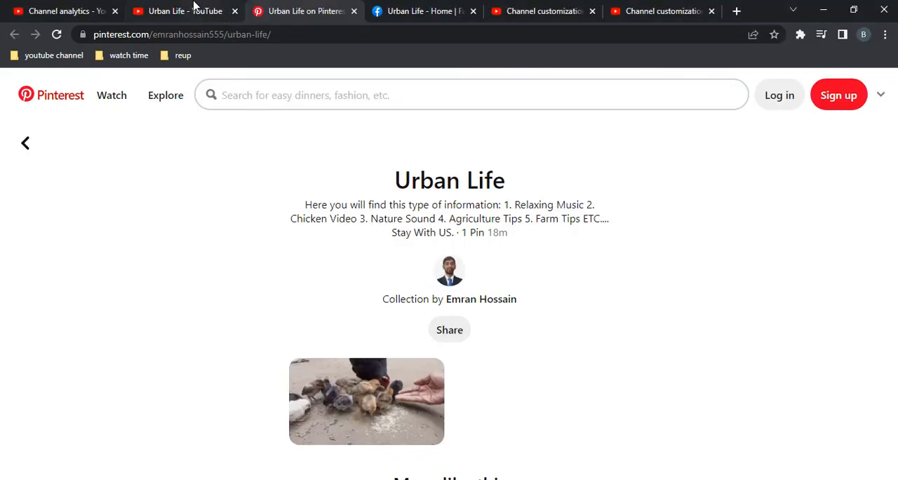
click(195, 8)
click(344, 31)
right_click(340, 33)
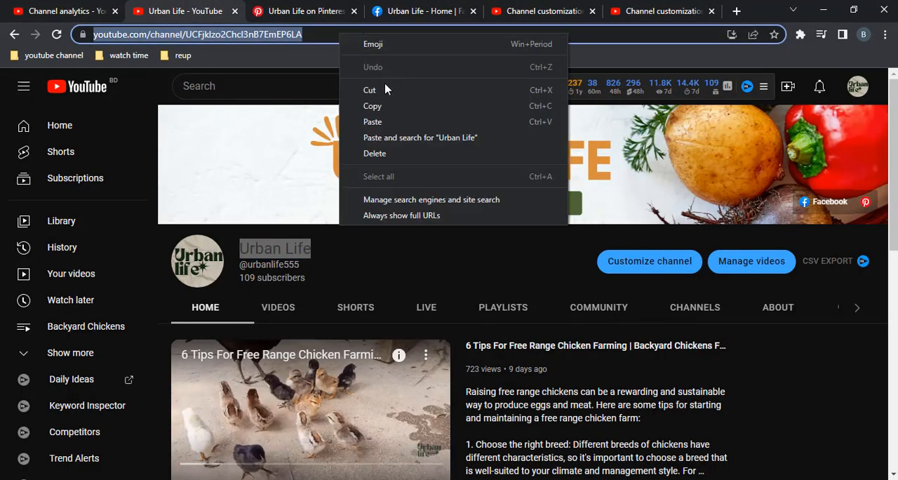
click(372, 108)
click(487, 474)
click(164, 253)
right_click(162, 249)
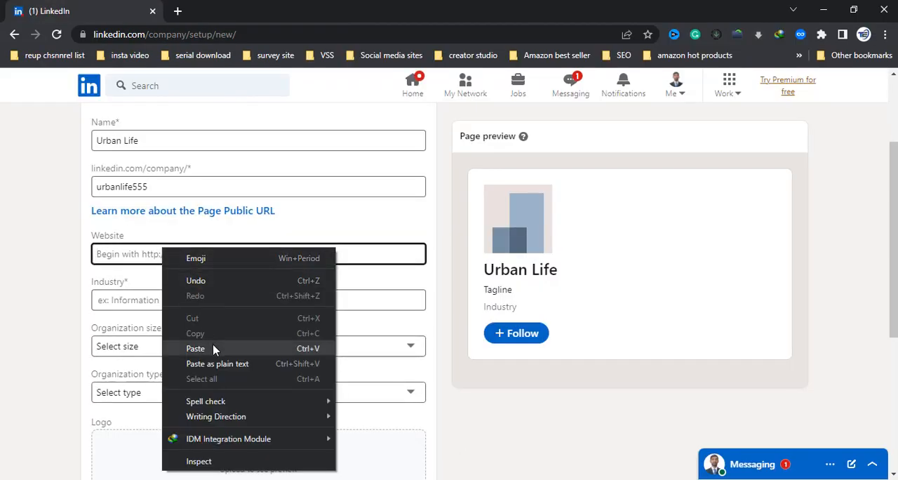
click(212, 346)
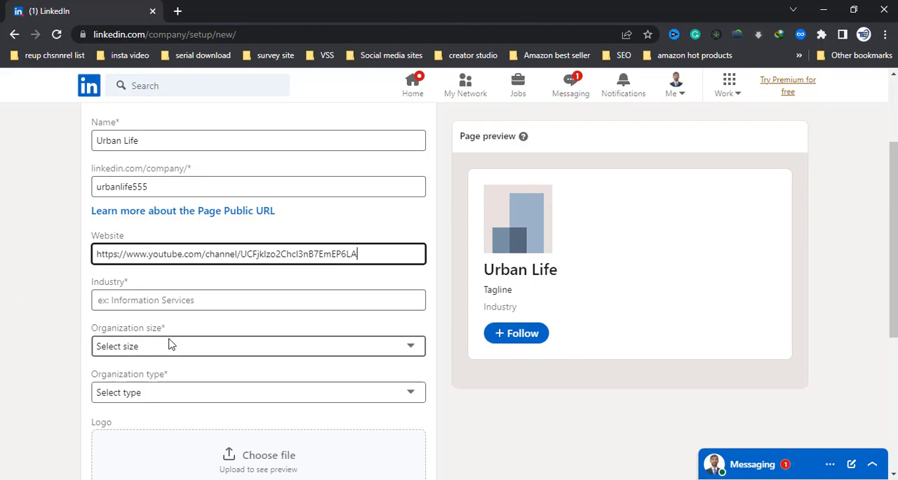
Step: Set the company page's industry to Farming
scroll(170, 344, down, 1)
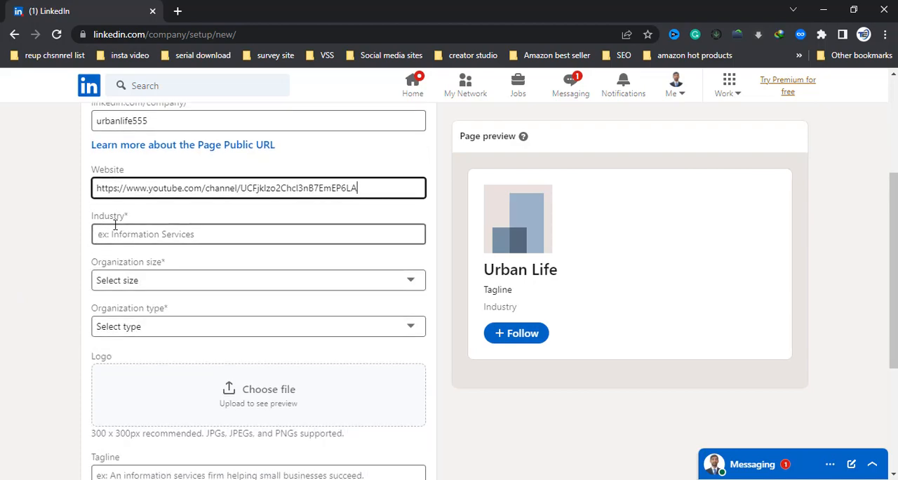
click(155, 233)
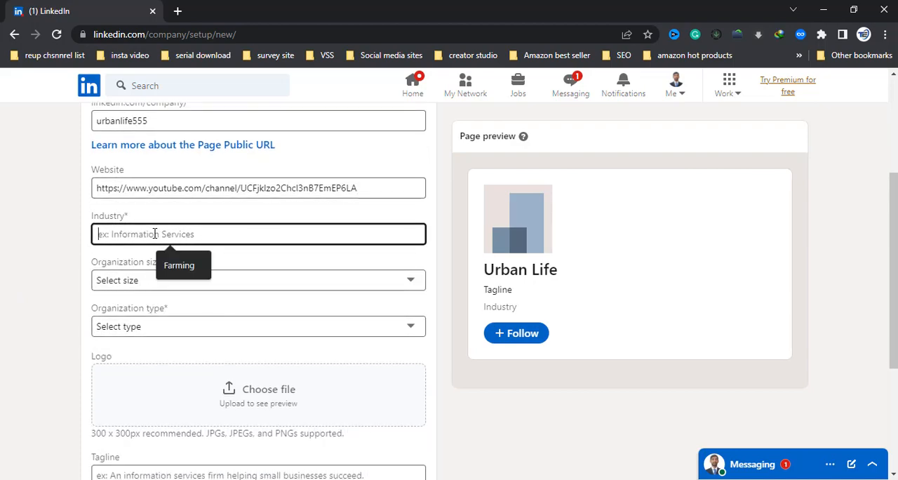
click(177, 264)
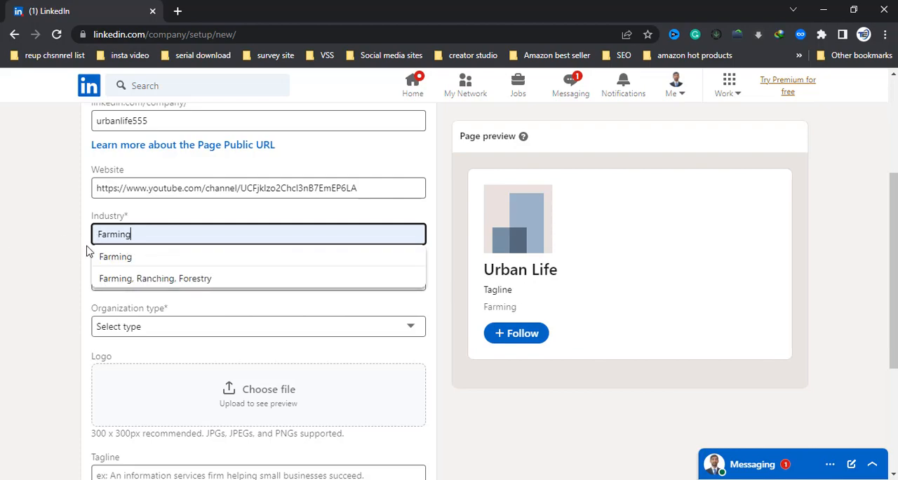
click(115, 259)
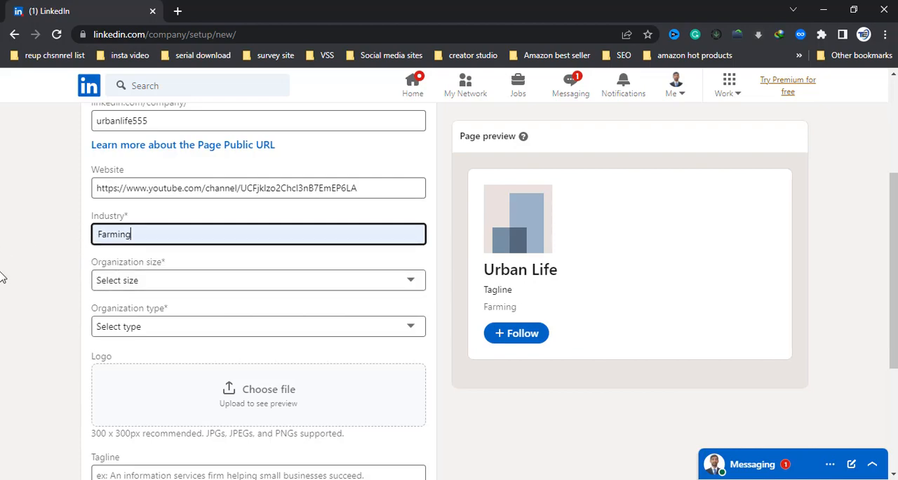
Step: Set the organization size to 2–10 employees and the organization type to Self-employed
click(161, 284)
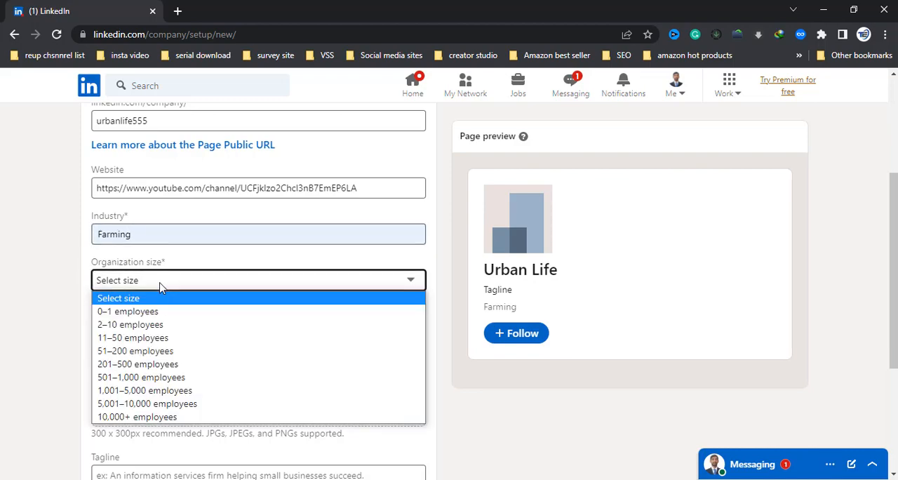
click(118, 327)
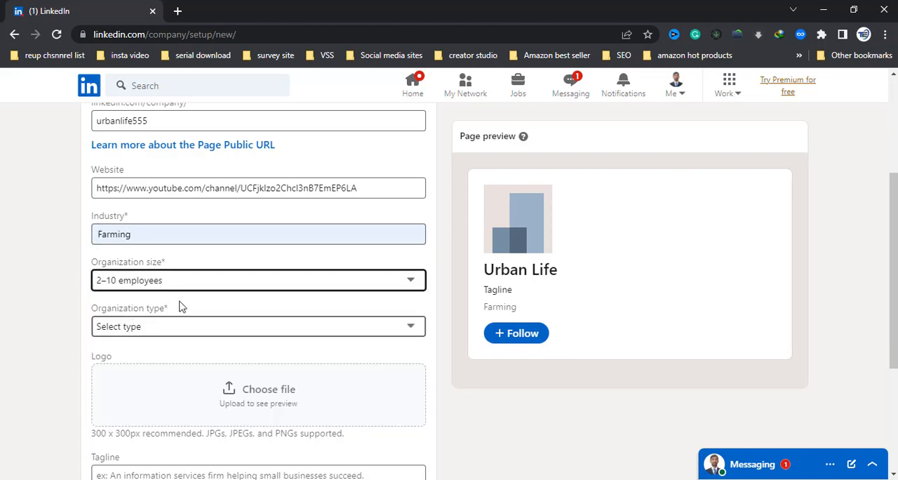
scroll(97, 294, down, 2)
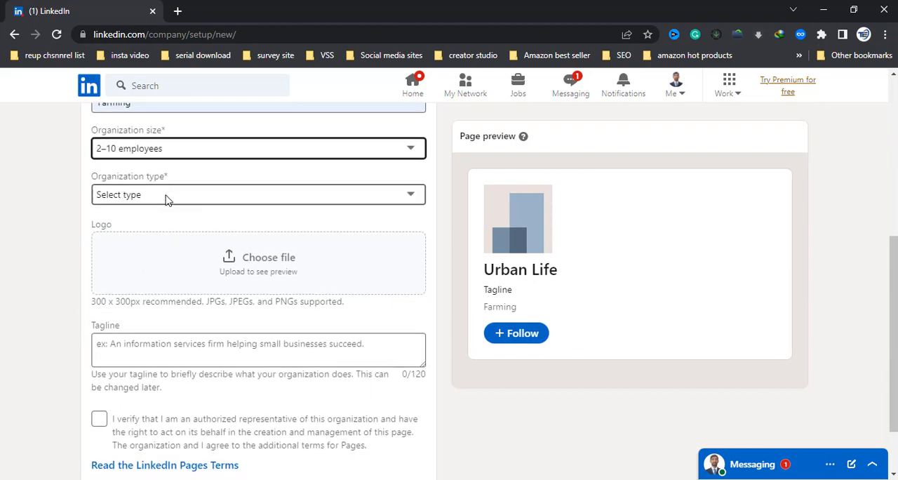
click(167, 197)
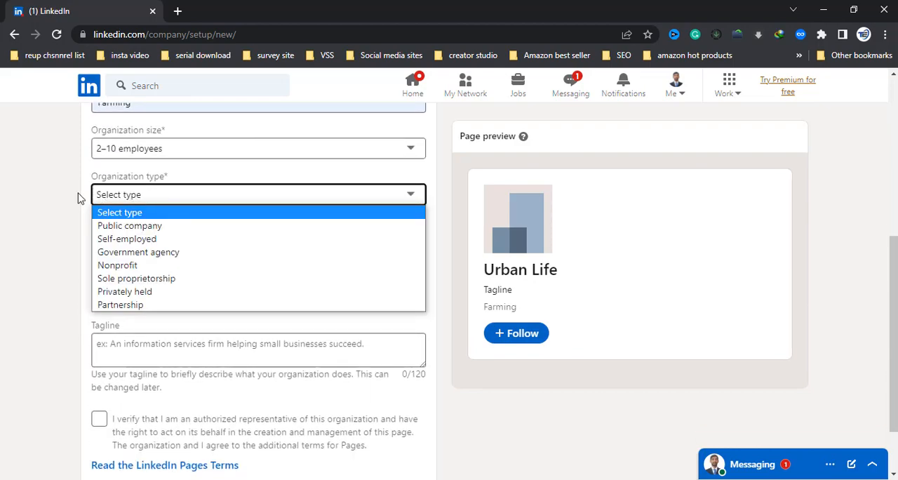
click(126, 242)
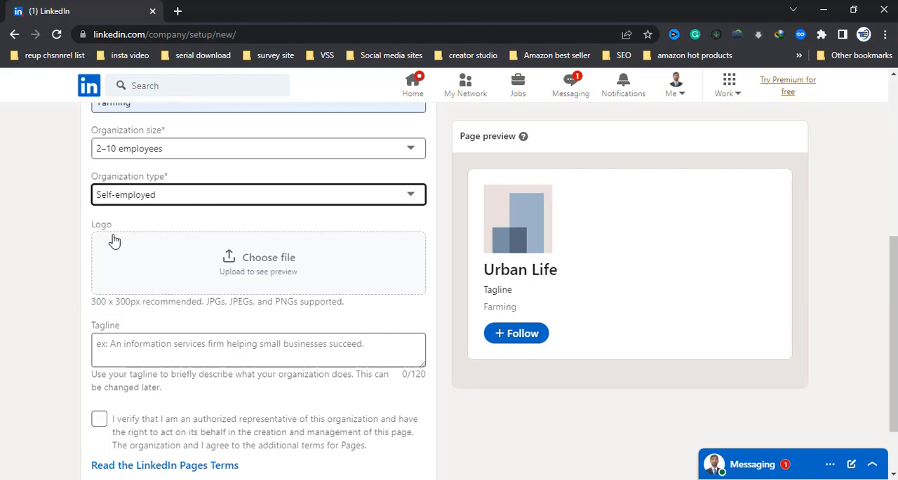
Step: Upload the Urban Life logo image h (3) from the Downloads folder as the company page's logo
click(245, 265)
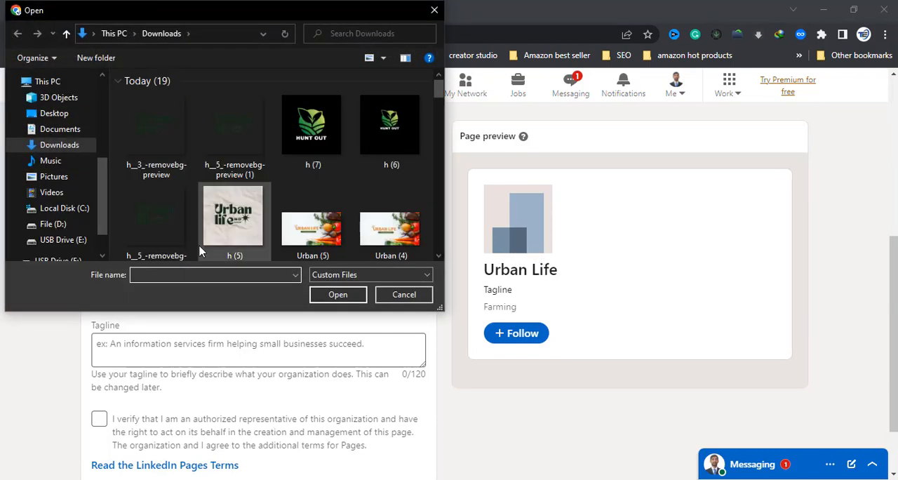
click(247, 227)
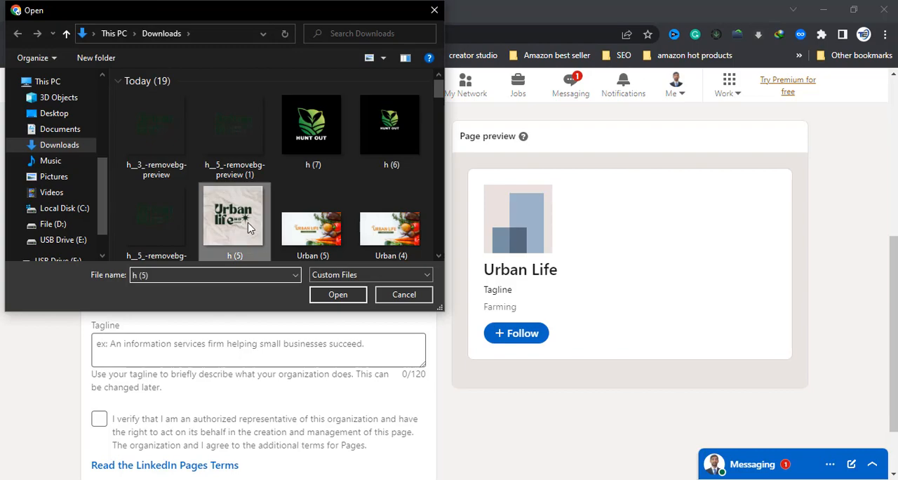
scroll(253, 228, down, 5)
scroll(274, 242, down, 2)
scroll(274, 245, up, 8)
scroll(315, 210, down, 1)
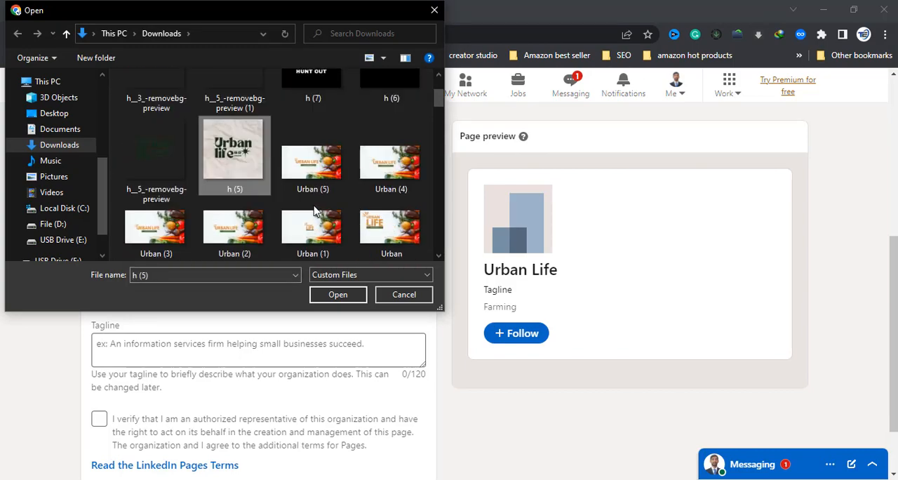
scroll(315, 210, down, 8)
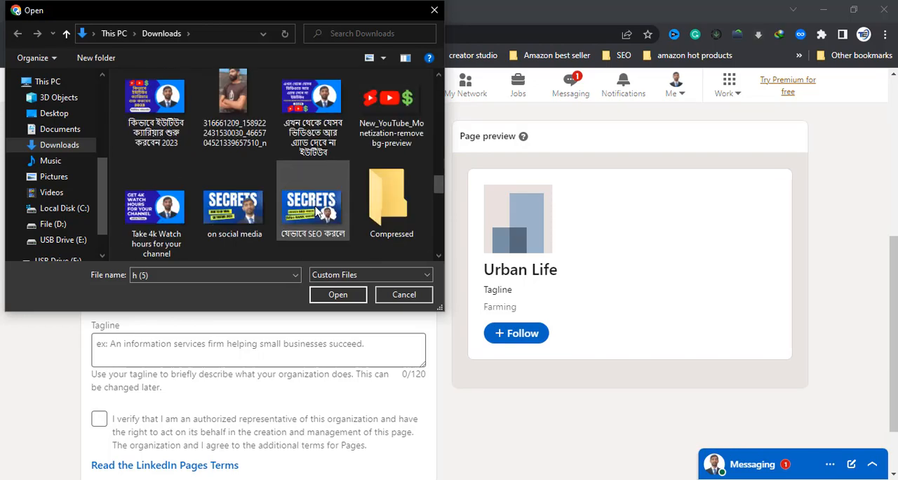
scroll(316, 212, up, 5)
scroll(315, 211, up, 7)
scroll(320, 210, down, 1)
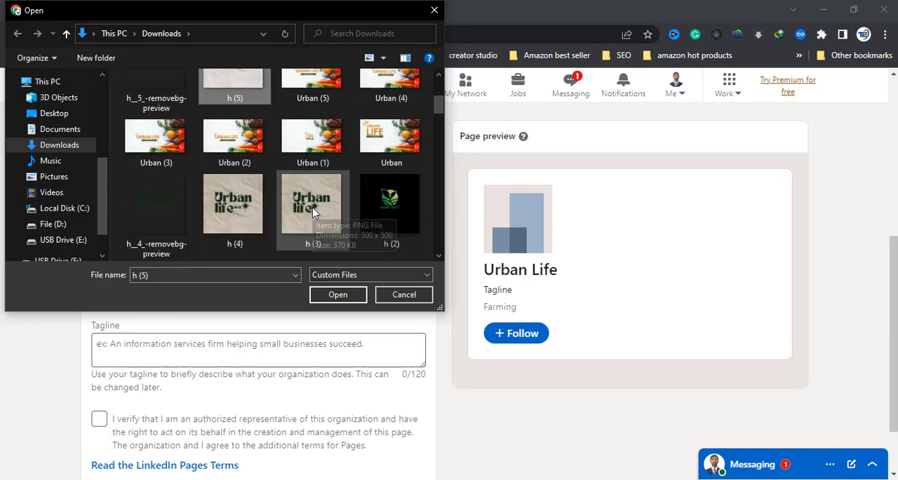
click(324, 212)
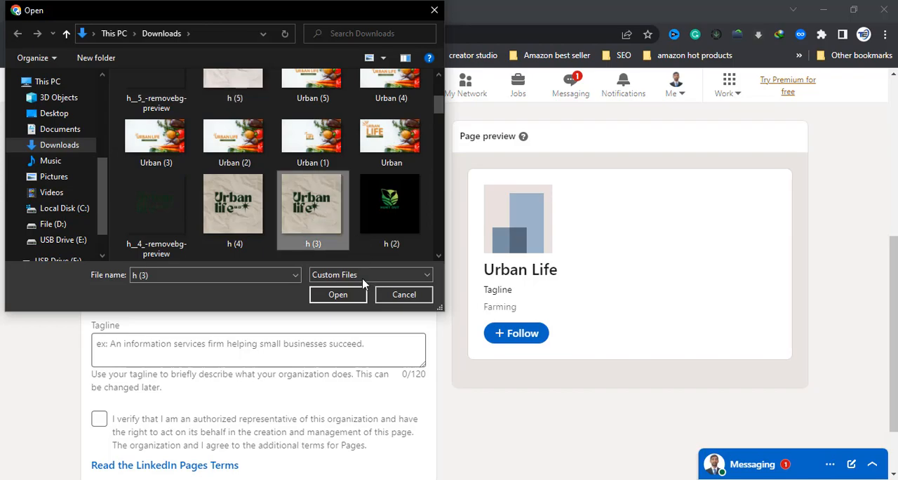
click(338, 295)
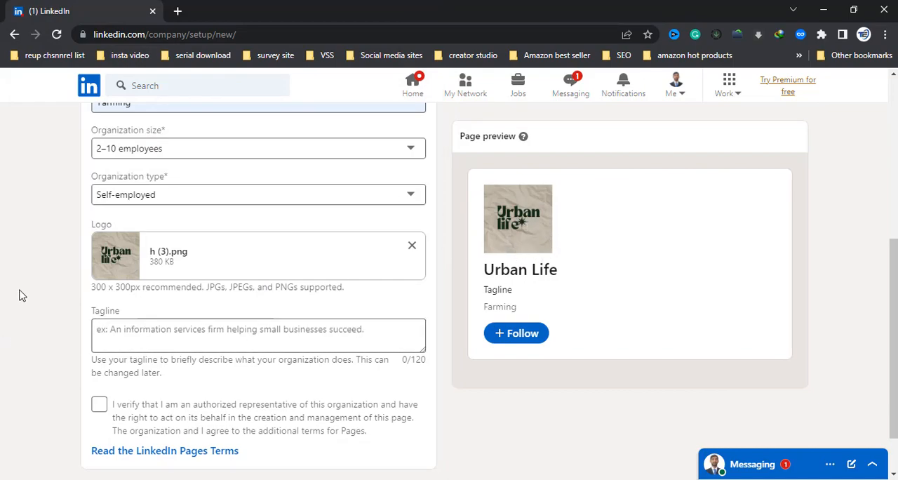
scroll(34, 301, down, 1)
click(130, 271)
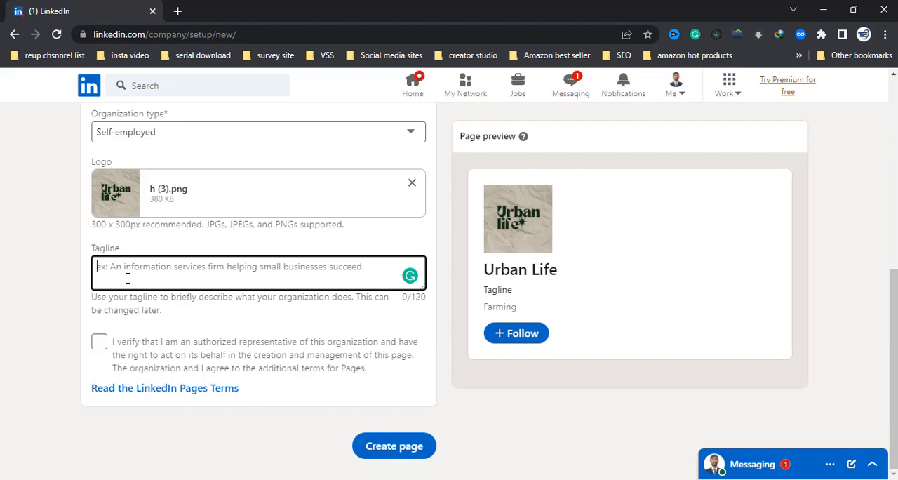
click(137, 266)
text(a)
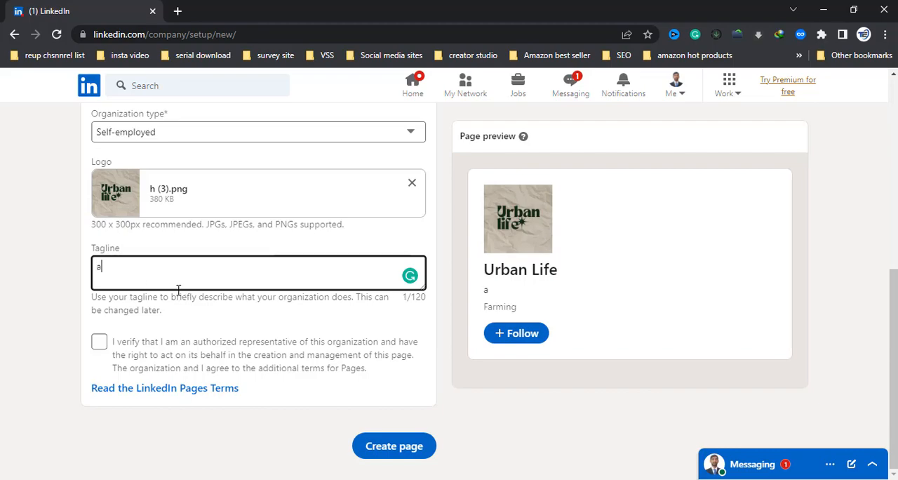
key(BackSpace)
text(AN )
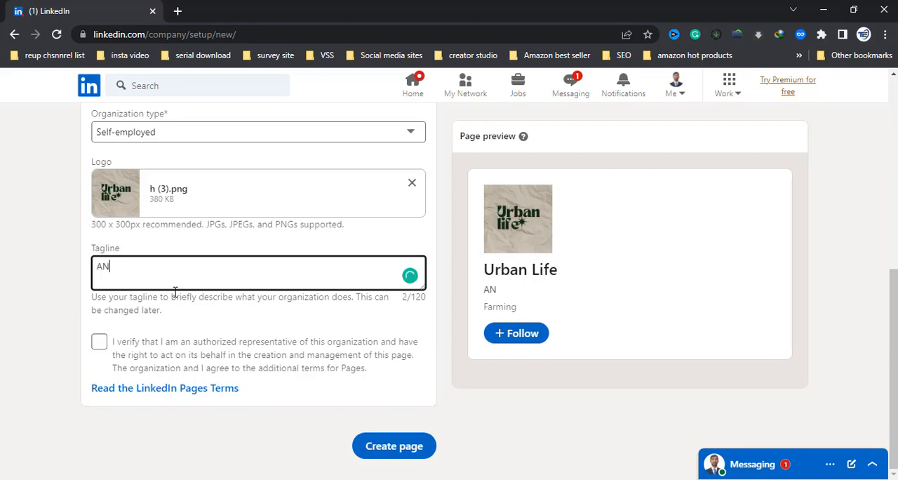
text(INFAMAT)
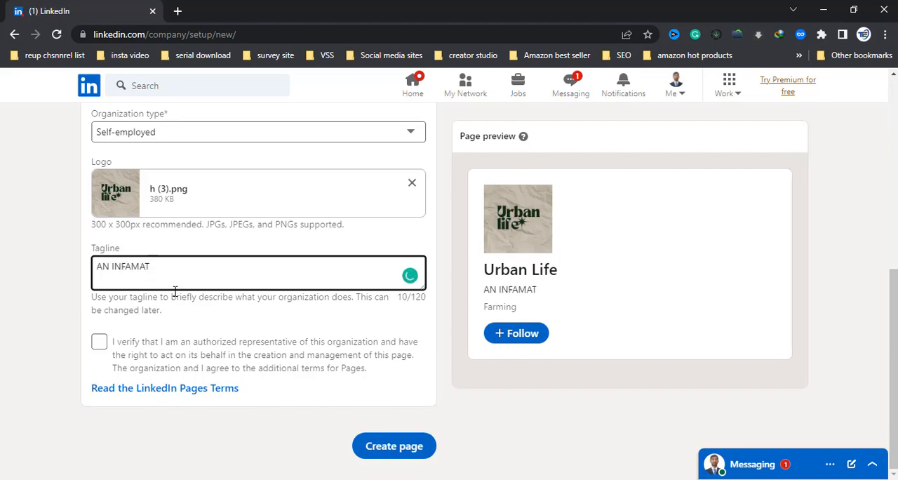
key(BackSpace)
key(BackSpace)
key(BackSpace)
key(BackSpace)
Step: Replace the tagline with "An information services firm for small farmers"
drag(170, 276, 35, 276)
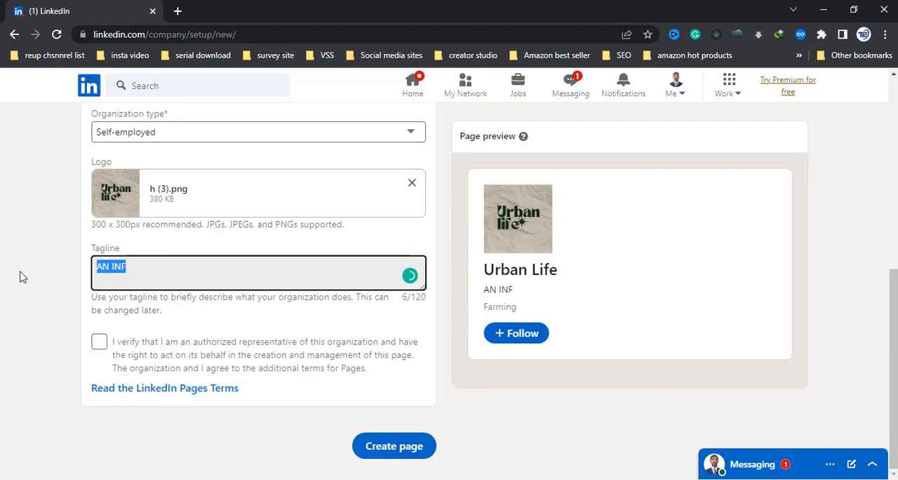
text(An info)
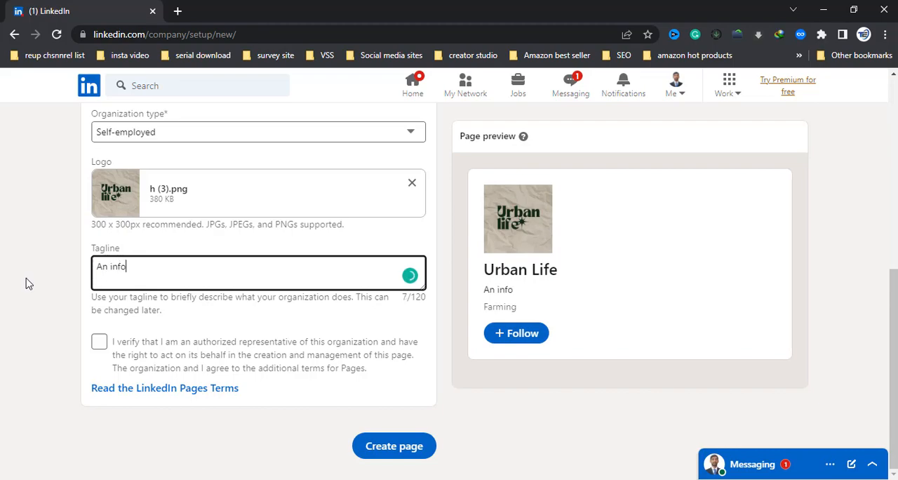
text(rn)
key(BackSpace)
text(m)
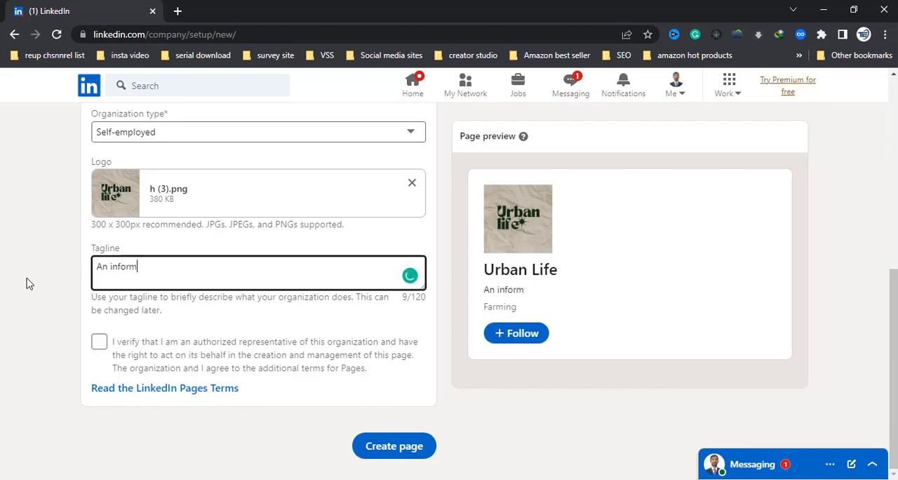
text(ation service)
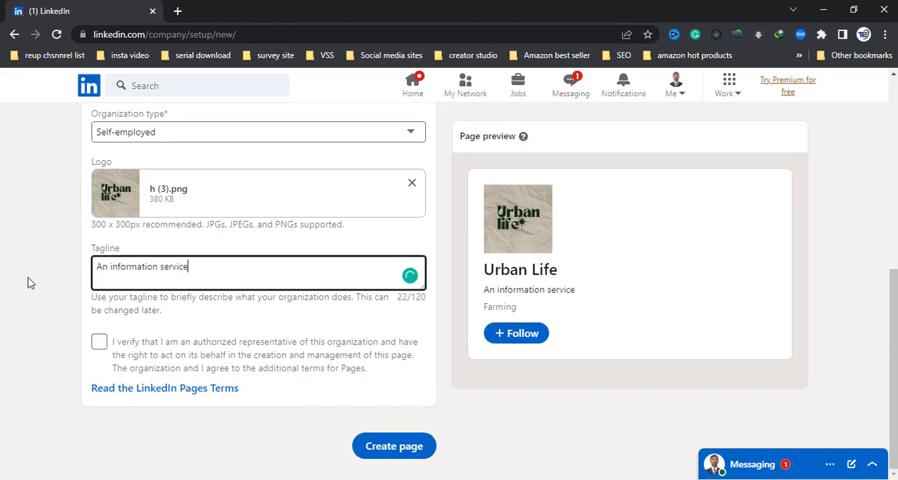
text(s firm for small)
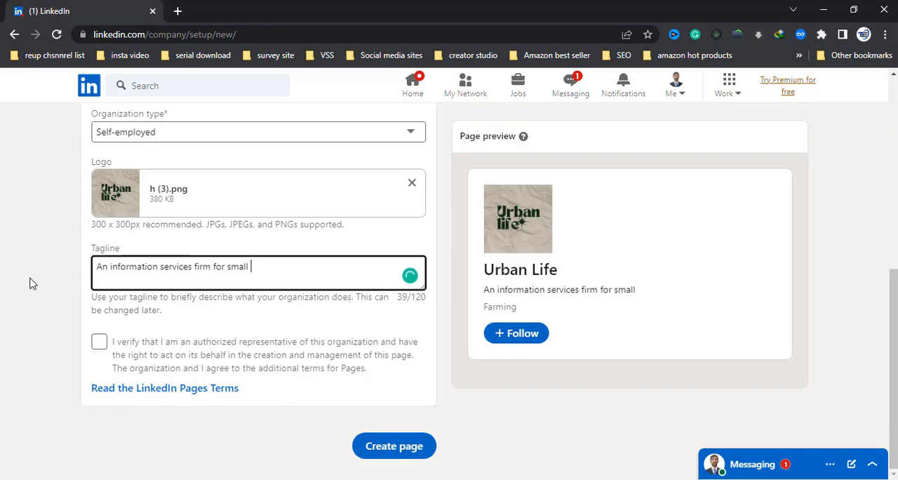
text(armers)
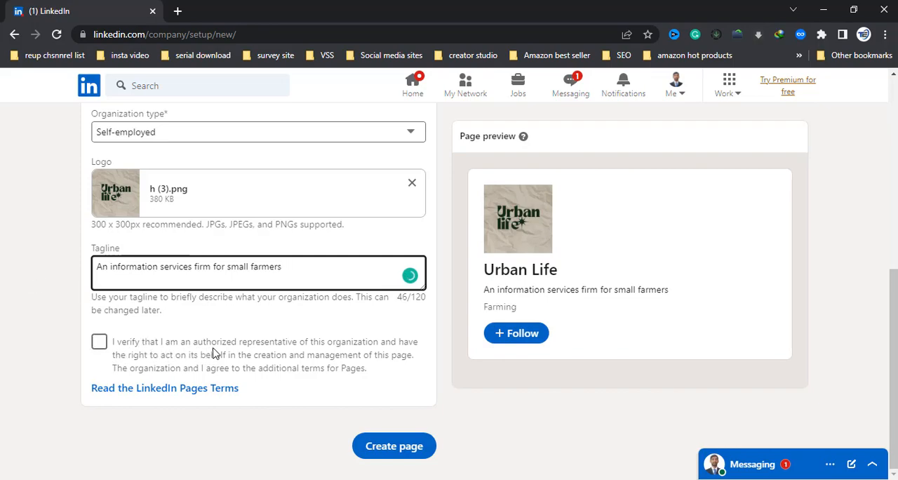
Step: Verify being an authorized representative of the organization, review the entered details and create the company page
click(284, 355)
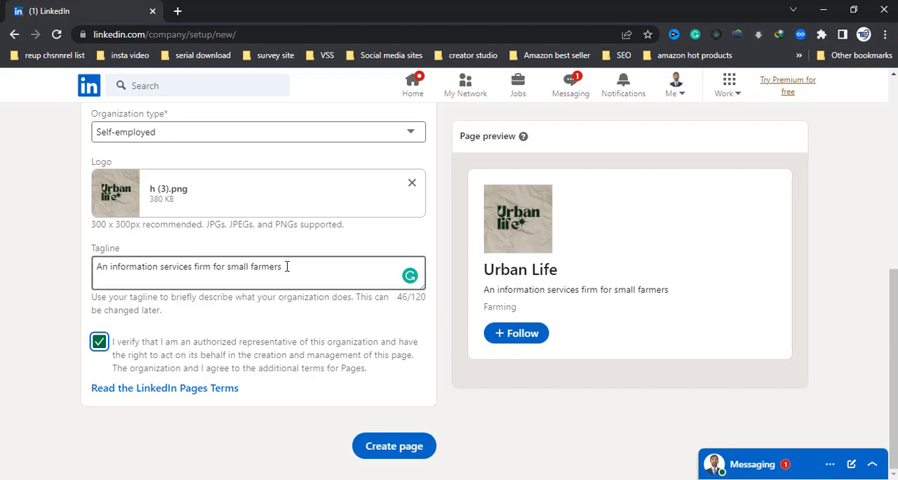
scroll(286, 264, up, 6)
scroll(624, 282, down, 5)
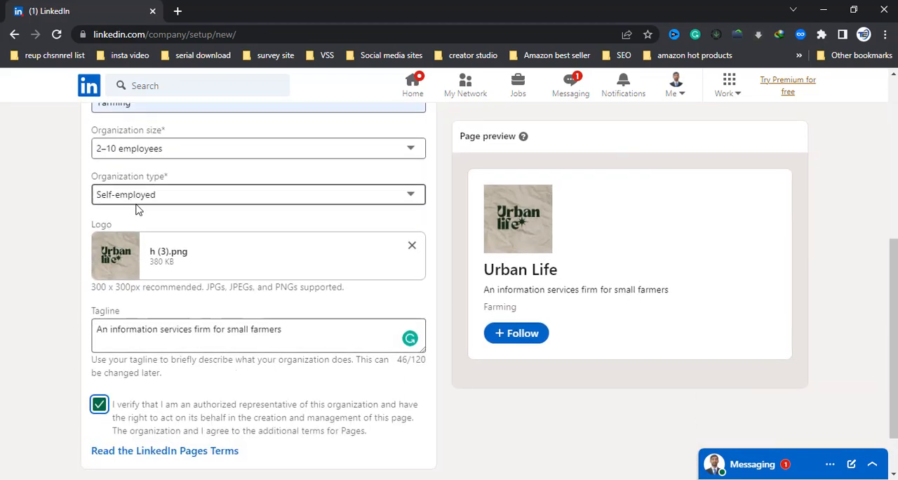
scroll(84, 212, up, 1)
scroll(115, 181, up, 4)
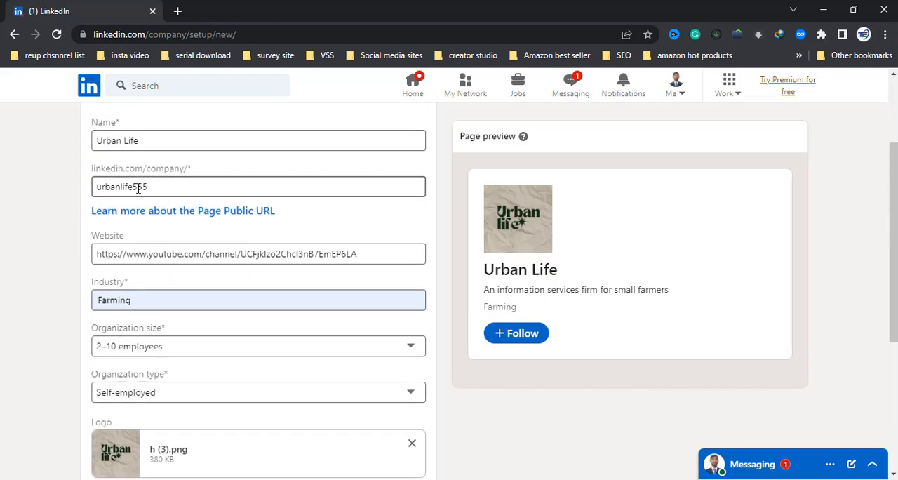
scroll(186, 231, down, 3)
scroll(529, 325, down, 3)
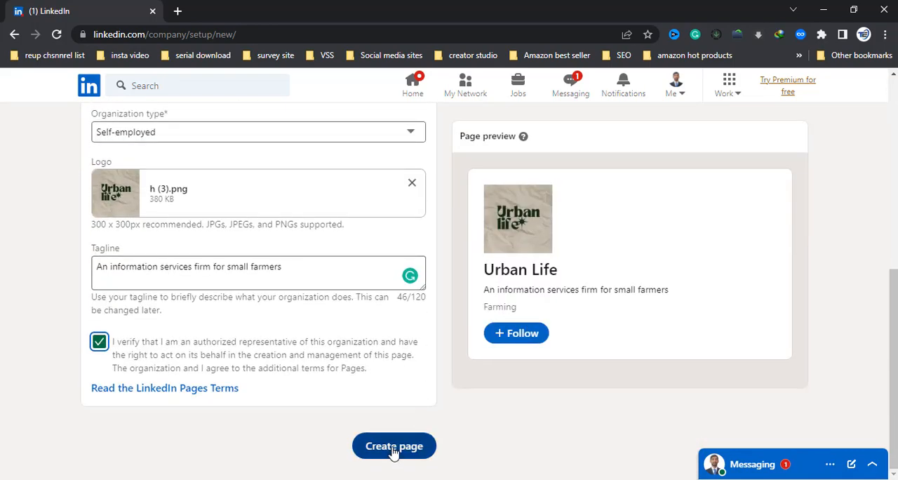
click(392, 447)
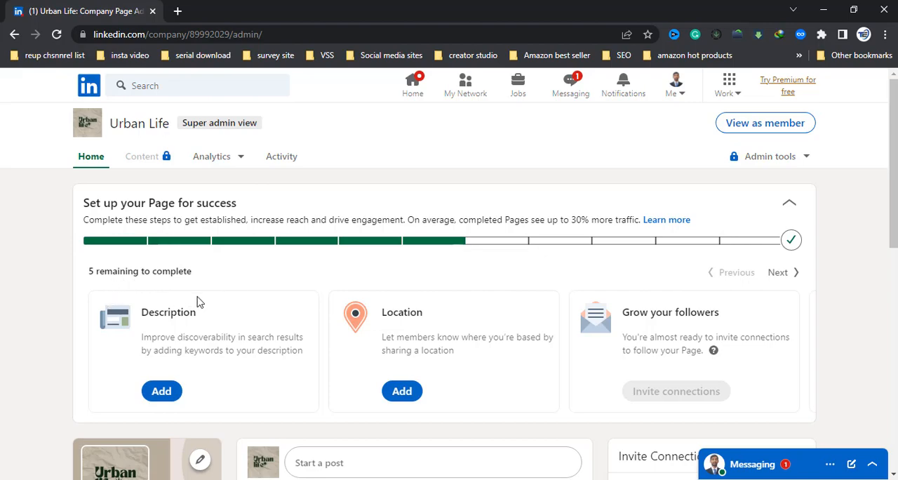
Step: Open the company page's description for editing and switch to YouTube Studio to copy Urban Life's full channel description
click(175, 397)
click(385, 215)
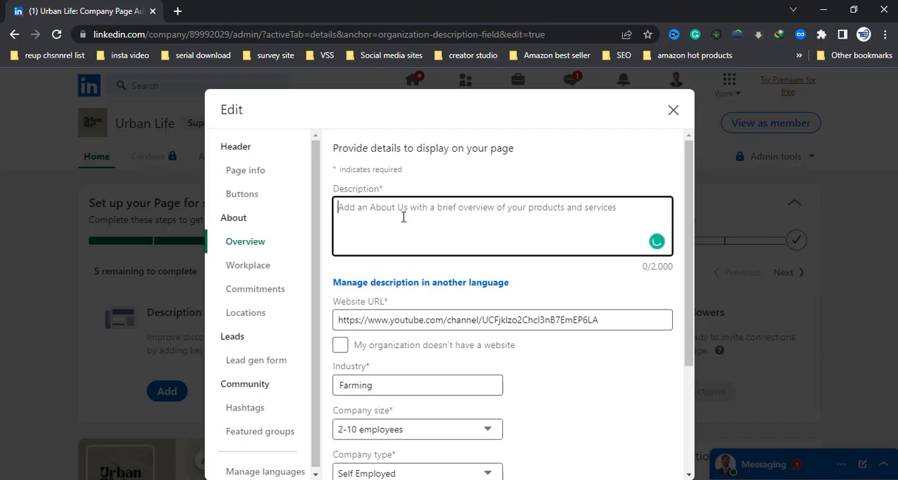
click(484, 479)
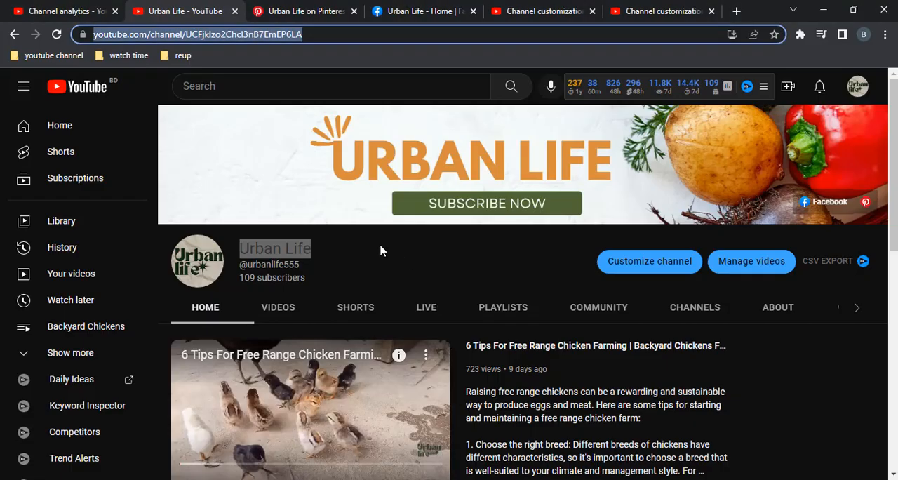
click(63, 11)
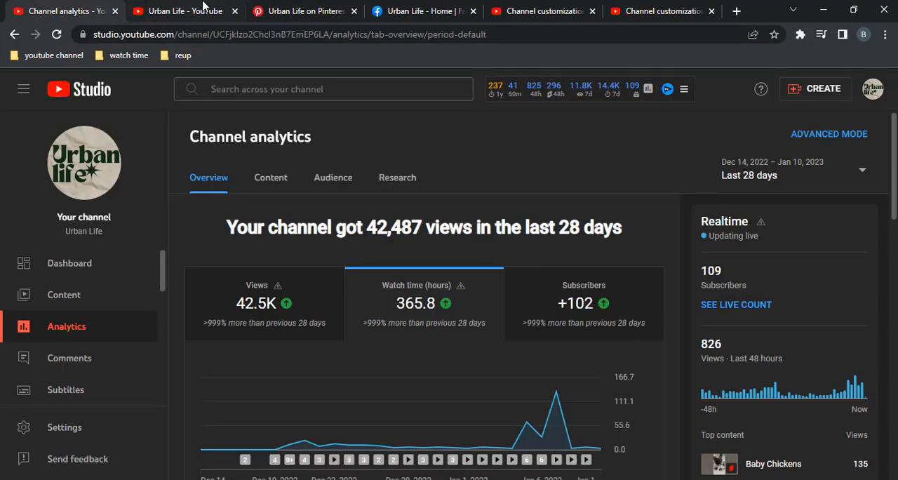
click(202, 9)
scroll(590, 315, down, 1)
scroll(589, 316, down, 1)
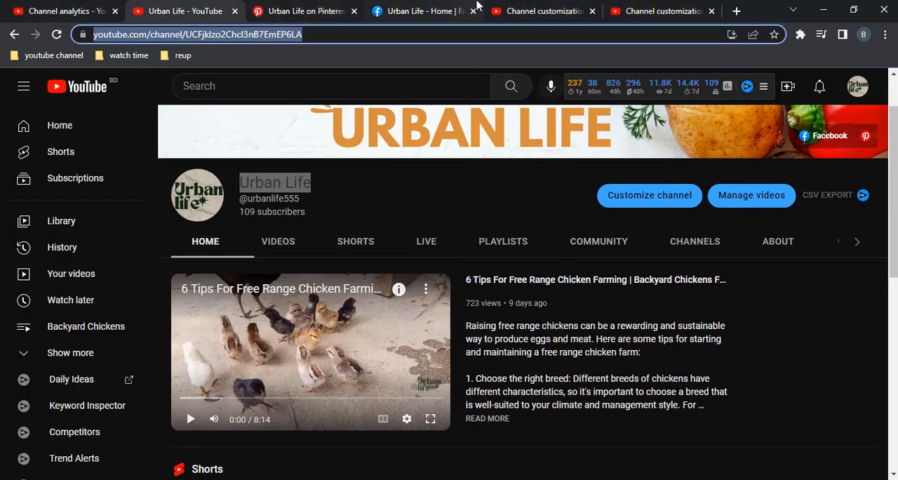
click(507, 10)
scroll(421, 365, down, 4)
click(283, 324)
key(ctrl+a)
right_click(235, 190)
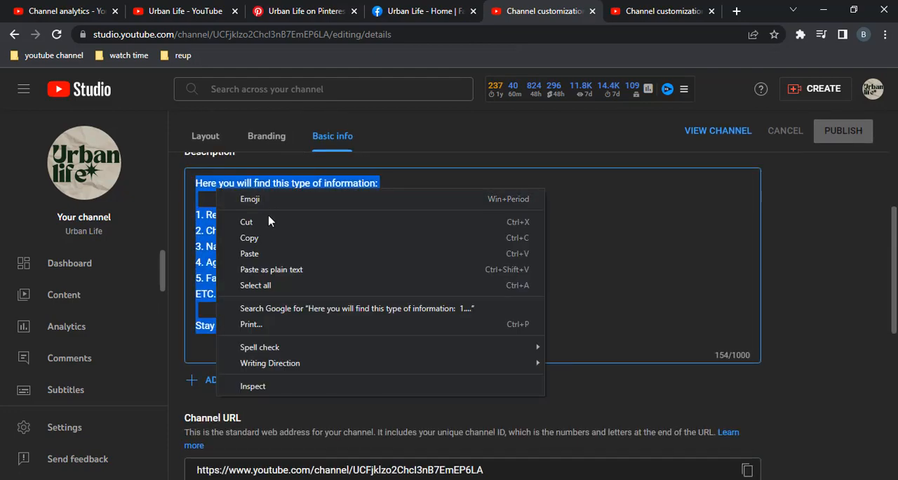
click(261, 237)
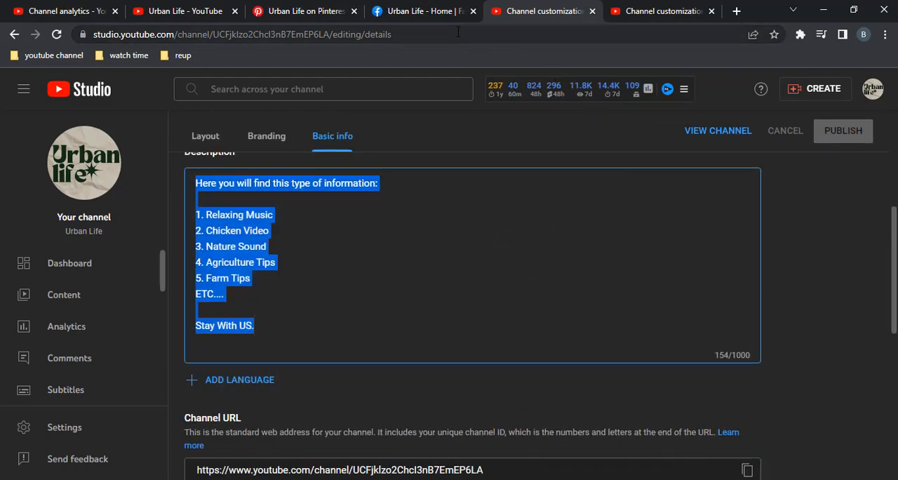
Step: Switch back to LinkedIn, paste the copied channel description as the page's description and save the overview details
key(alt+Tab)
click(391, 250)
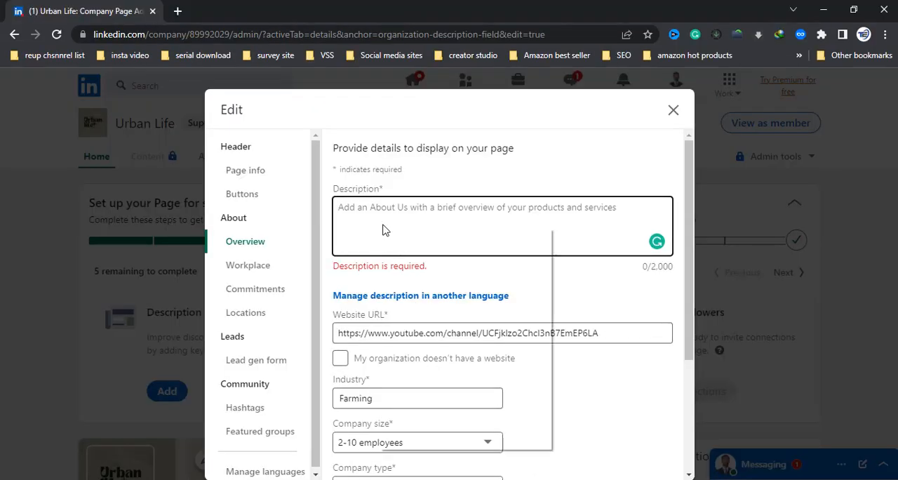
right_click(379, 223)
click(431, 322)
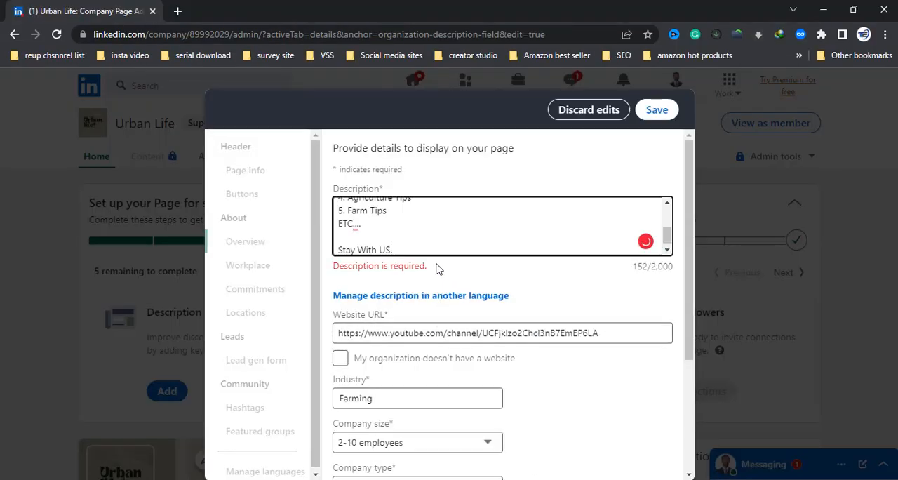
scroll(517, 295, down, 3)
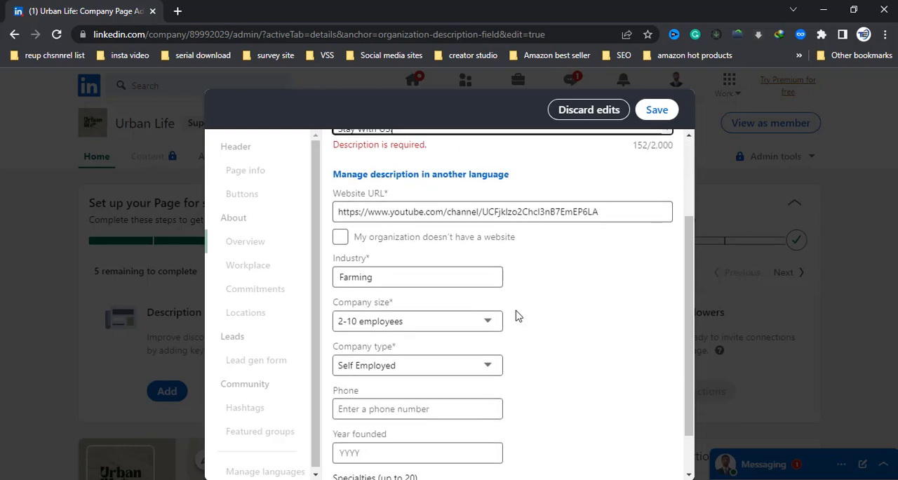
scroll(569, 292, down, 1)
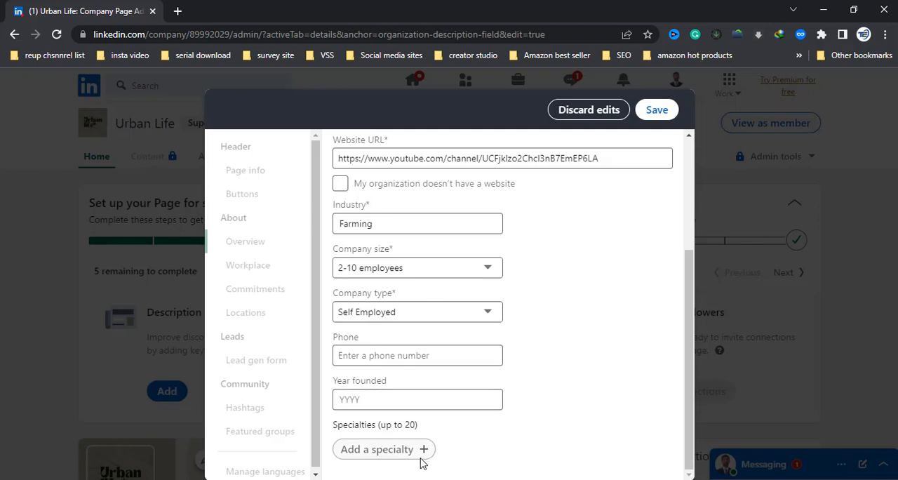
click(653, 110)
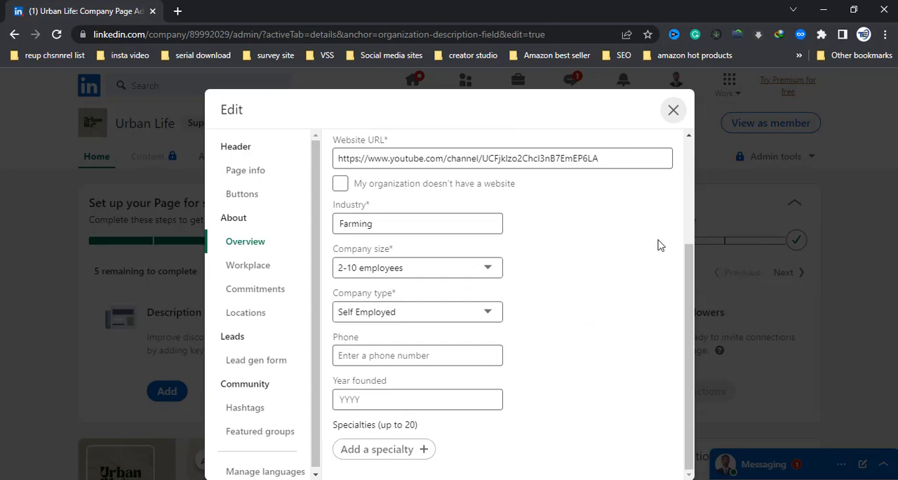
Step: Close the page editor without sharing the edits in a post and dismiss the Invite to Follow notice
click(674, 112)
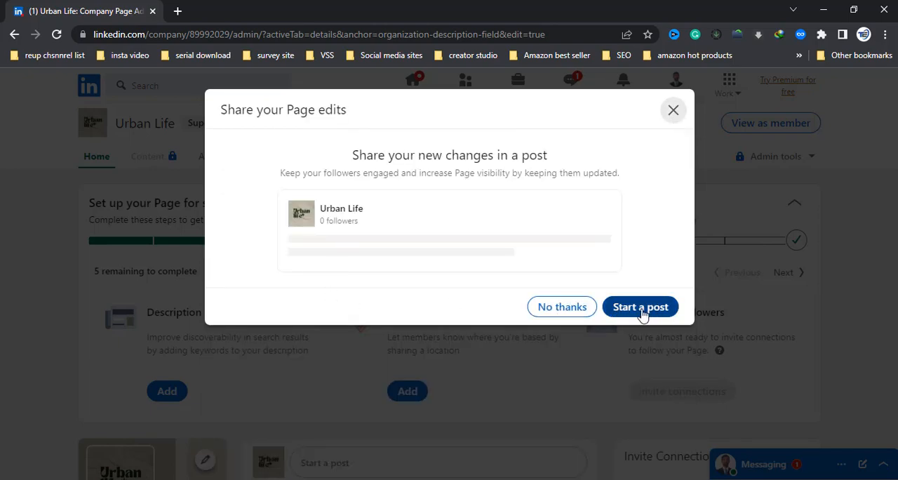
click(562, 309)
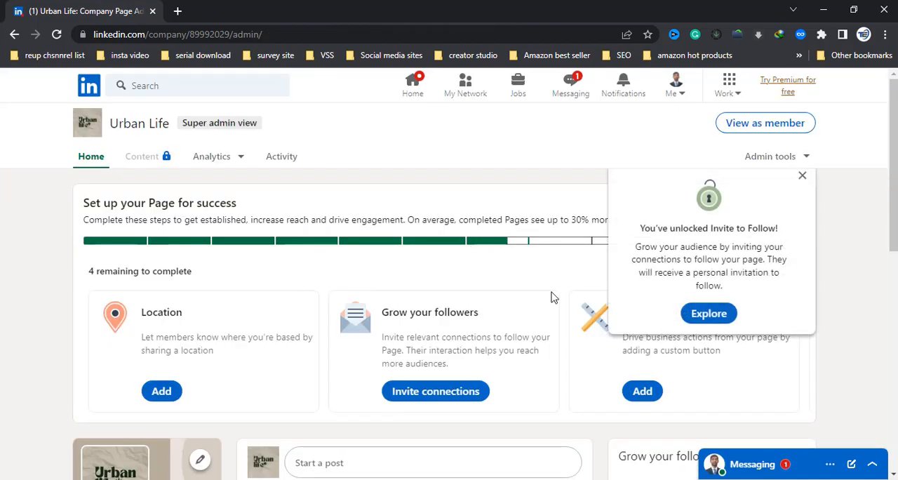
click(801, 175)
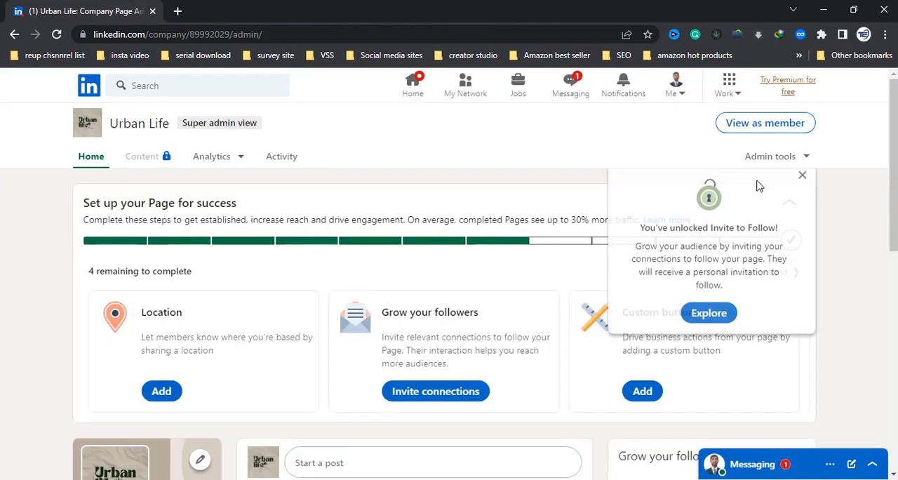
Step: Start adding the company page's primary location and set its country to United States
click(172, 394)
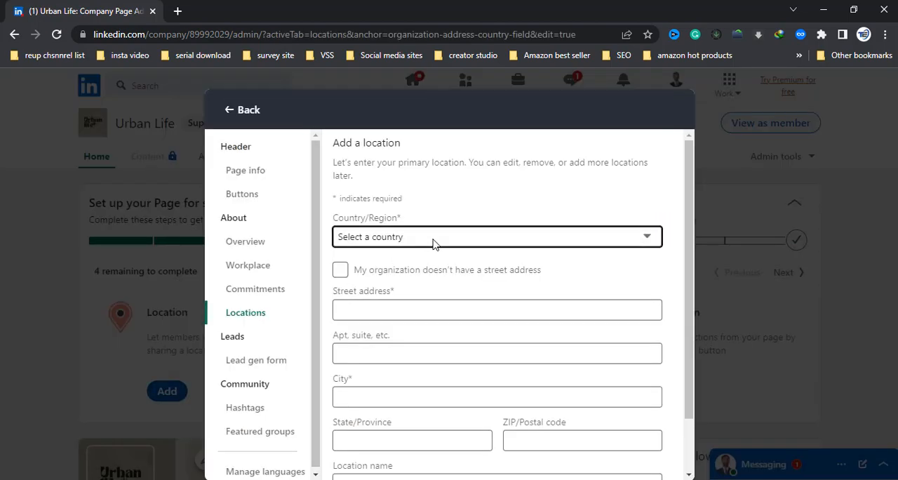
click(430, 237)
scroll(385, 379, down, 5)
scroll(387, 394, down, 15)
scroll(390, 393, down, 10)
scroll(392, 387, down, 5)
scroll(392, 388, down, 5)
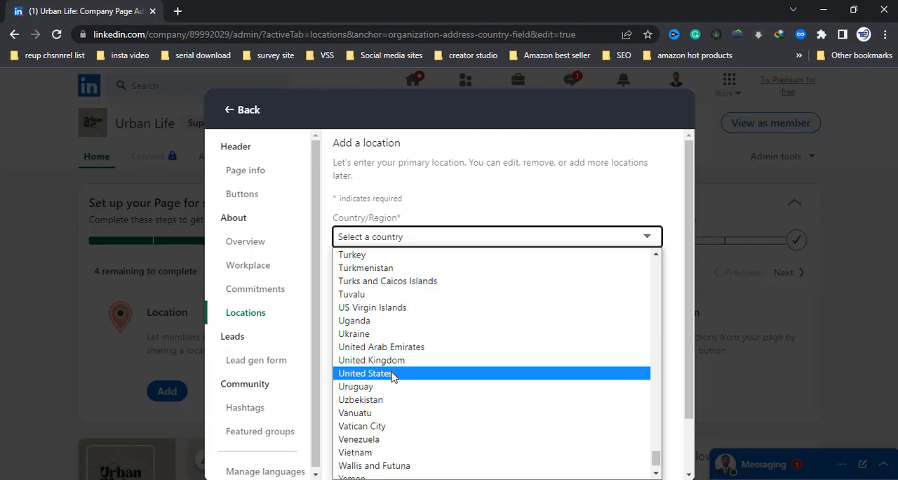
click(393, 373)
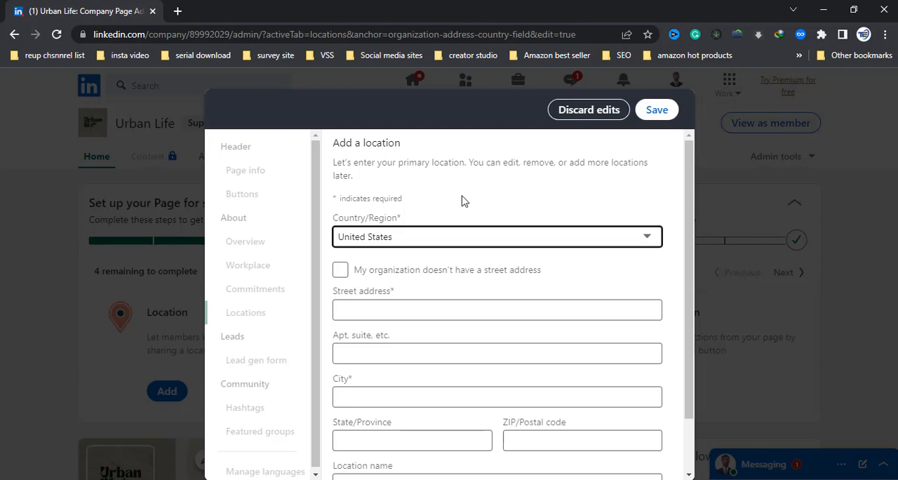
Step: Look through the location form and try to save it with only the country filled in
scroll(466, 207, down, 2)
scroll(456, 238, up, 2)
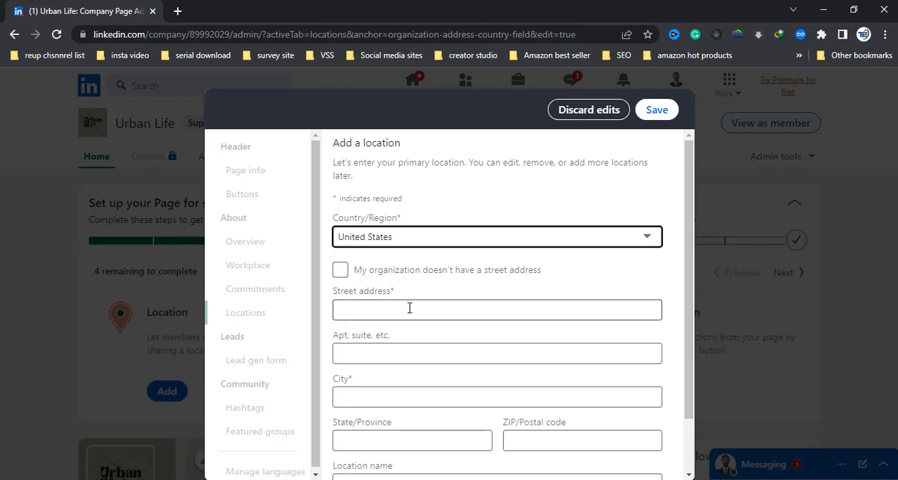
scroll(392, 360, down, 2)
scroll(395, 372, up, 2)
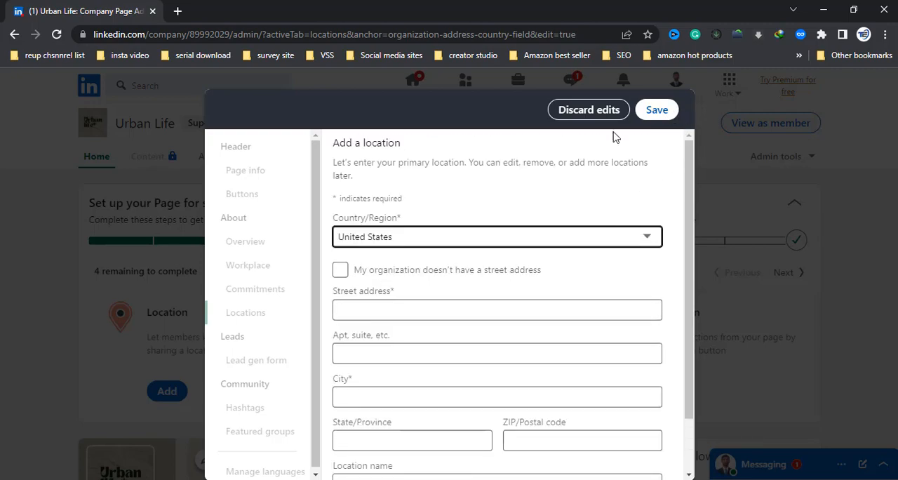
click(657, 110)
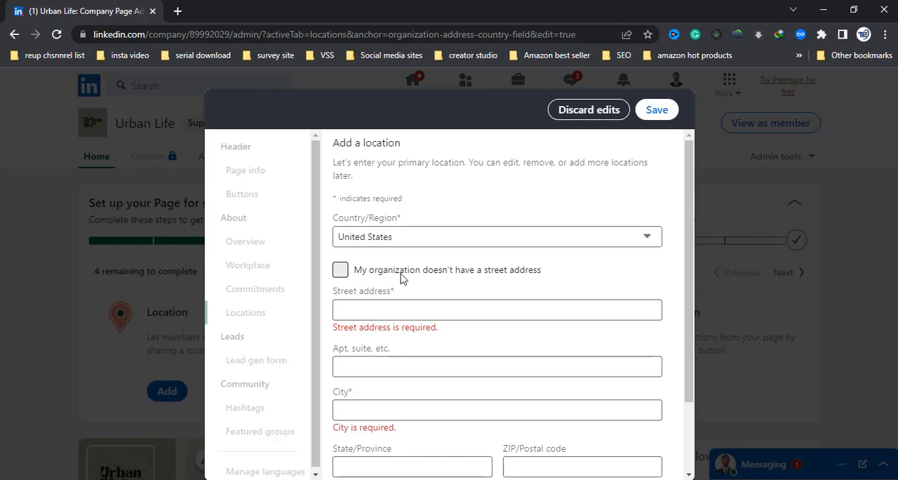
Step: Mark the organization as having no street address, enter Texas as the city and save the primary location
click(340, 270)
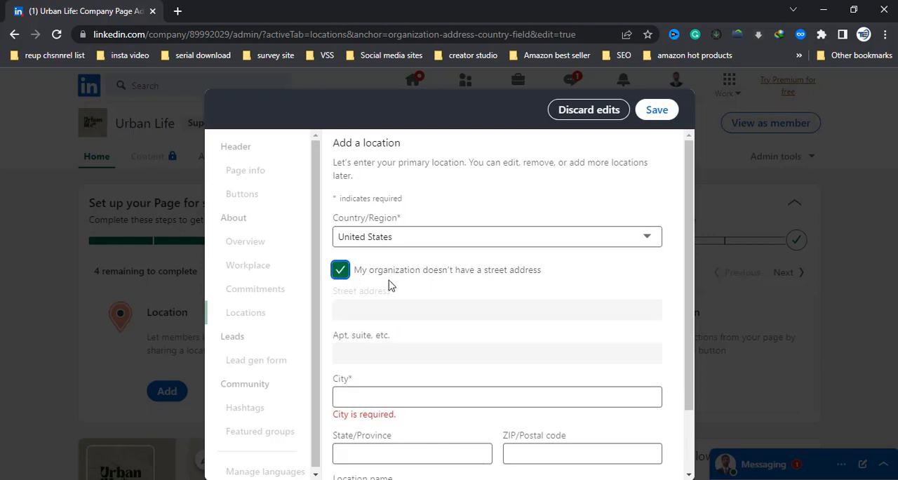
scroll(461, 340, down, 1)
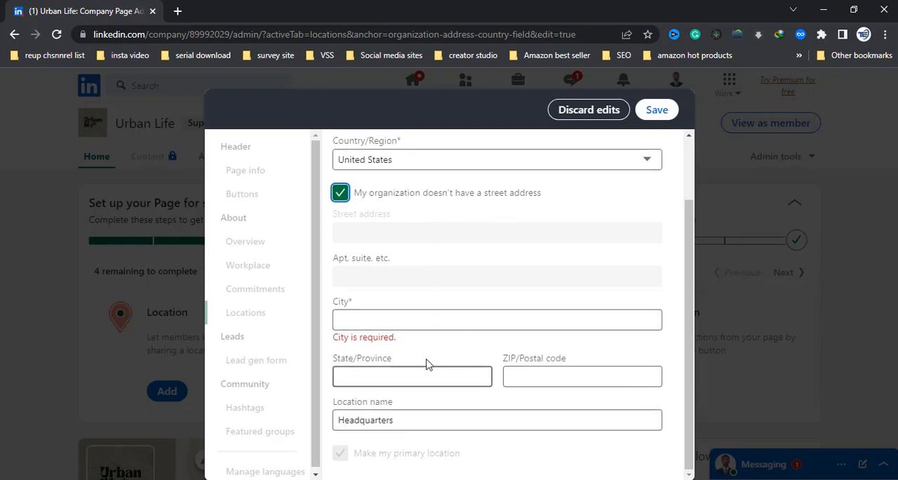
click(385, 319)
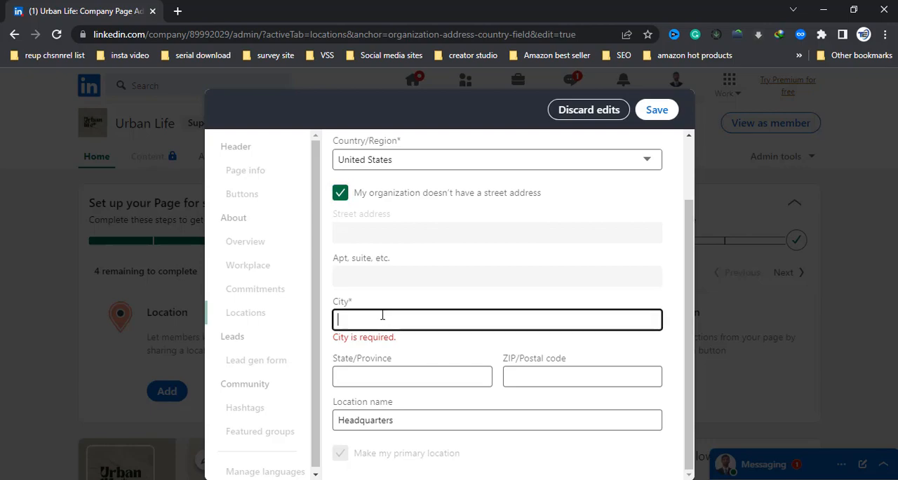
text(A)
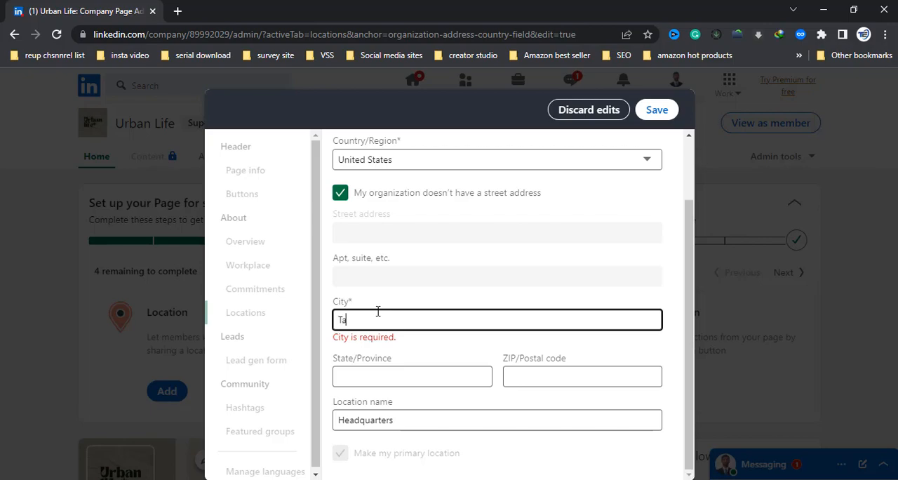
text(axas)
click(665, 265)
click(360, 335)
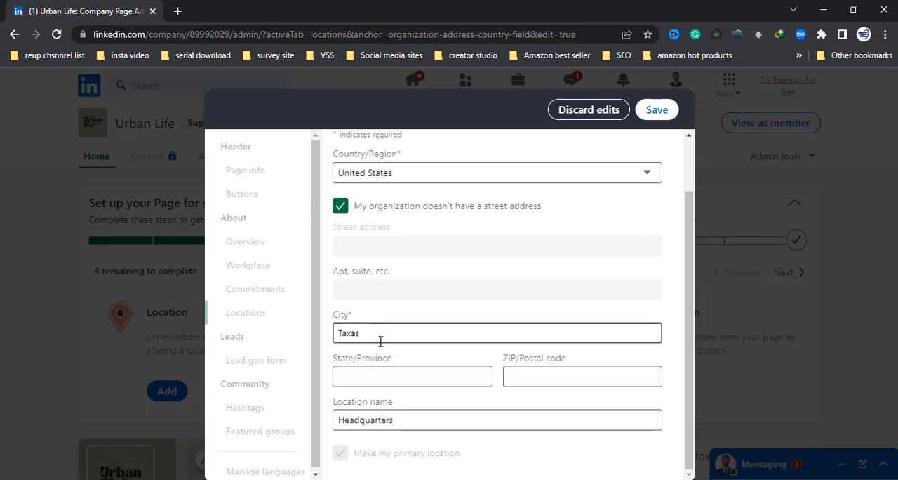
click(345, 333)
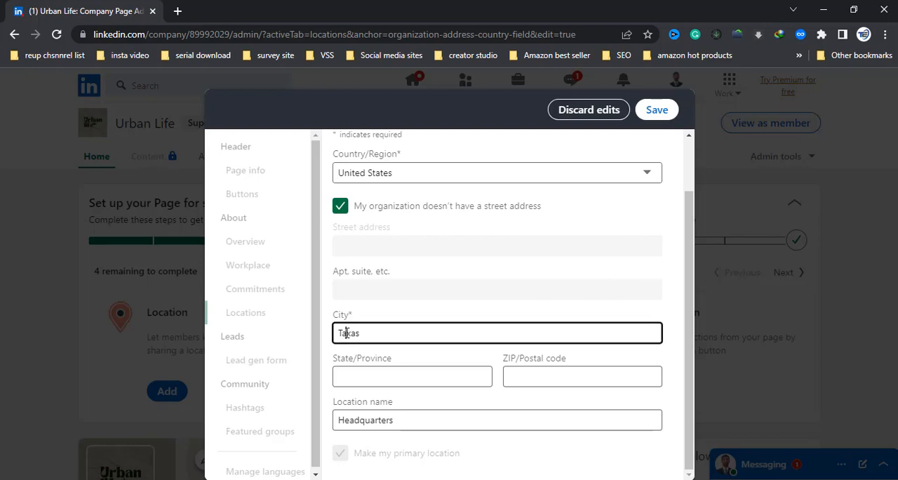
click(413, 334)
click(657, 110)
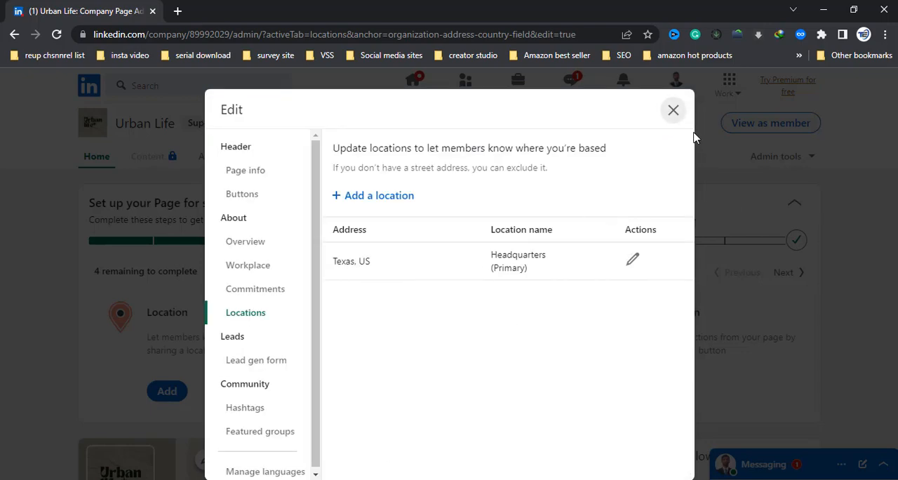
Step: Close the page editor without sharing the location edit in a post and dismiss the Content Suggestions notice
click(673, 111)
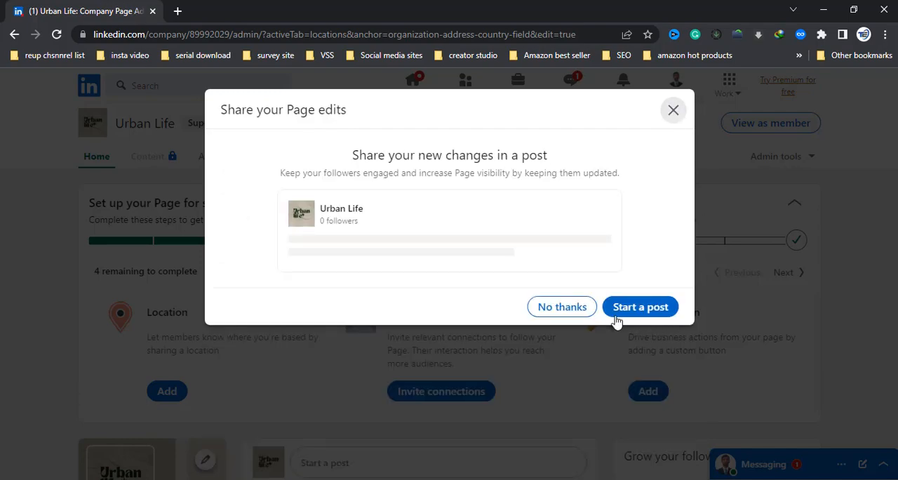
click(577, 309)
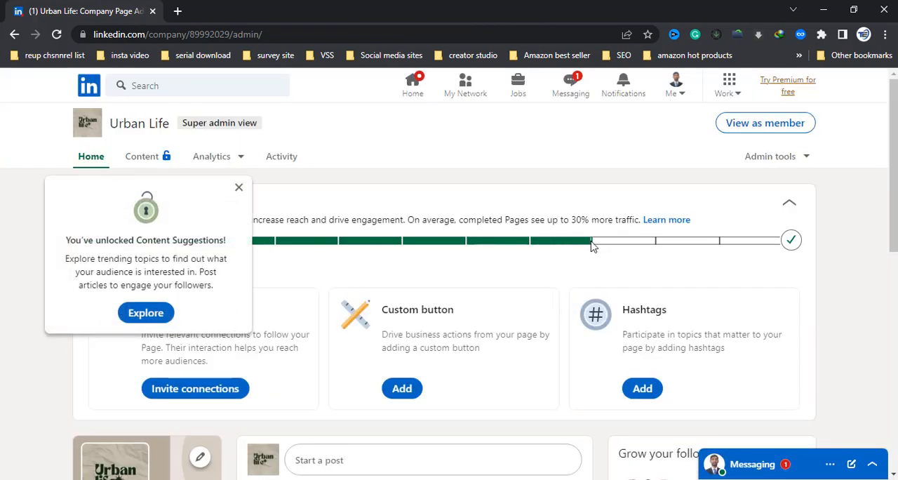
click(239, 188)
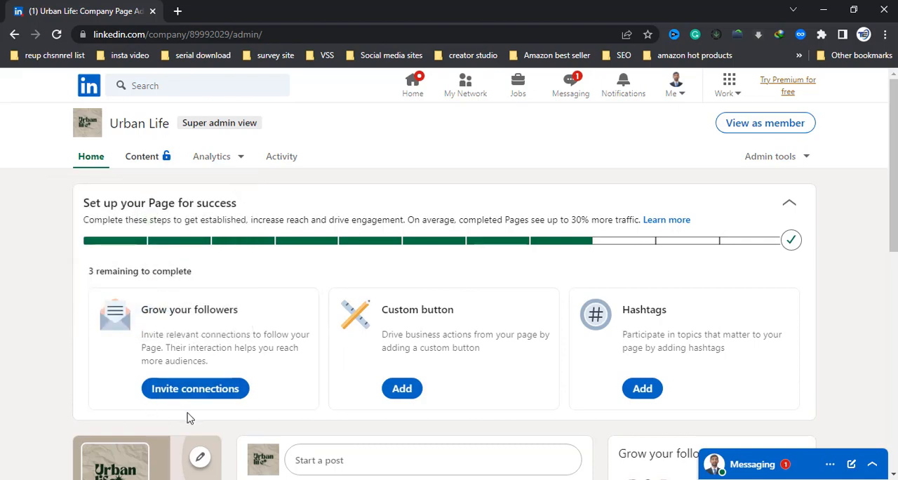
Step: Invite seven connections from the suggested list to follow the page and decline creating a post
click(180, 390)
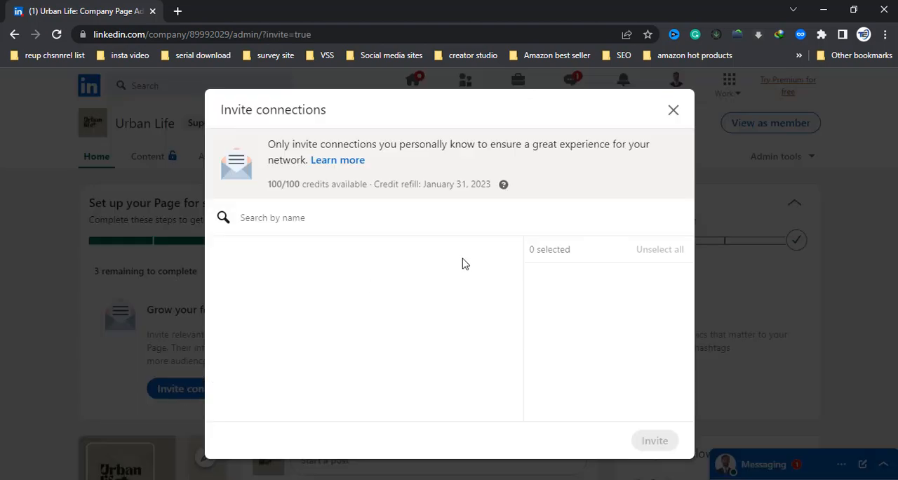
click(226, 310)
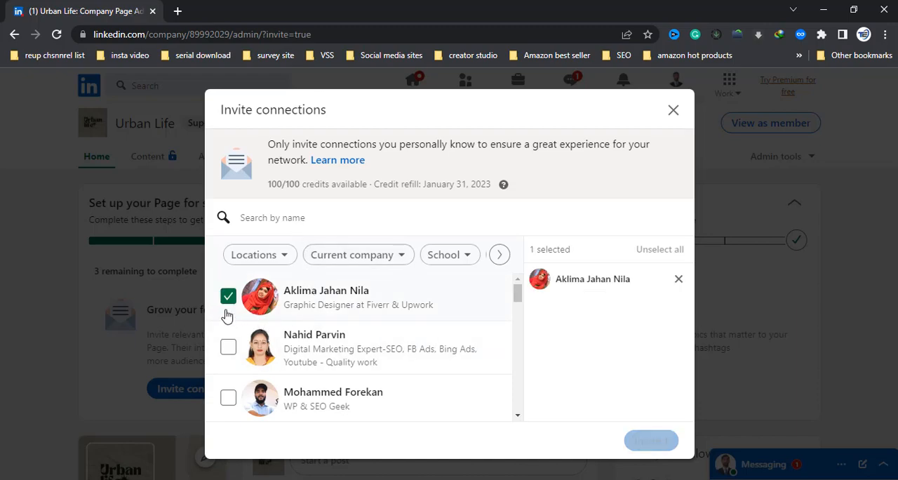
click(229, 351)
click(228, 404)
scroll(449, 322, down, 3)
scroll(449, 322, down, 1)
click(228, 296)
click(228, 343)
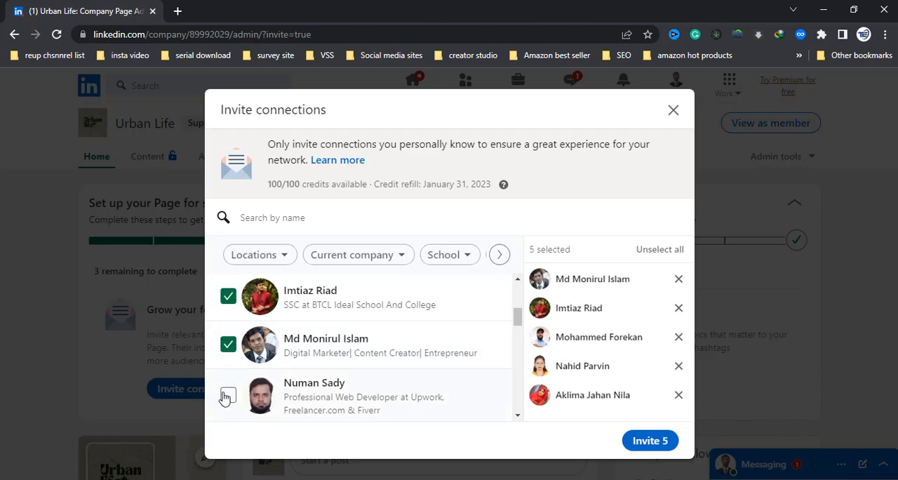
click(226, 398)
scroll(227, 358, up, 2)
click(227, 381)
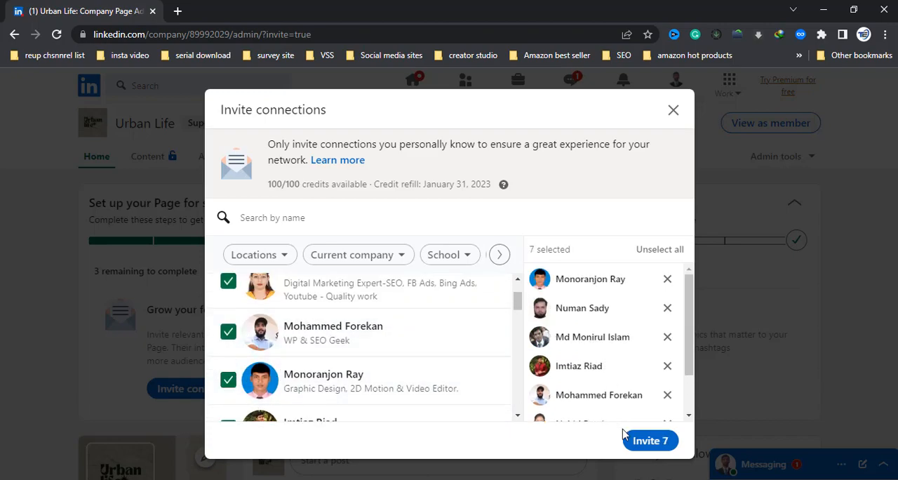
click(649, 441)
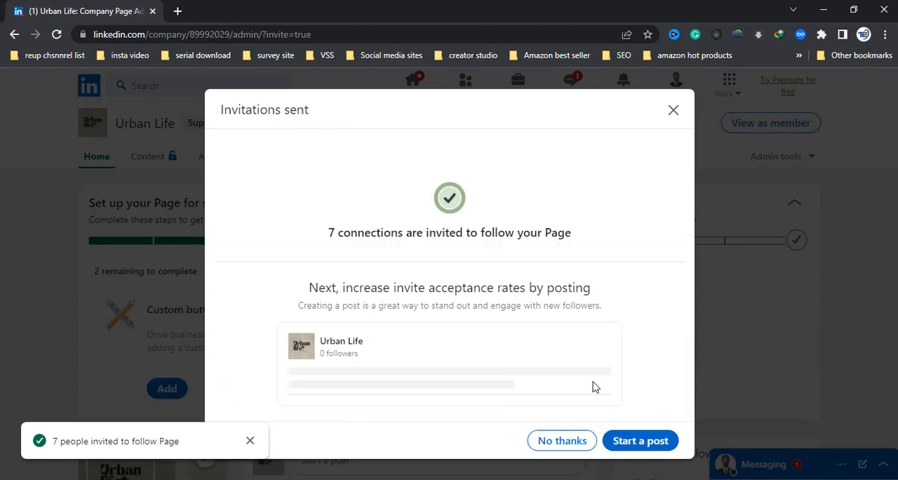
click(571, 443)
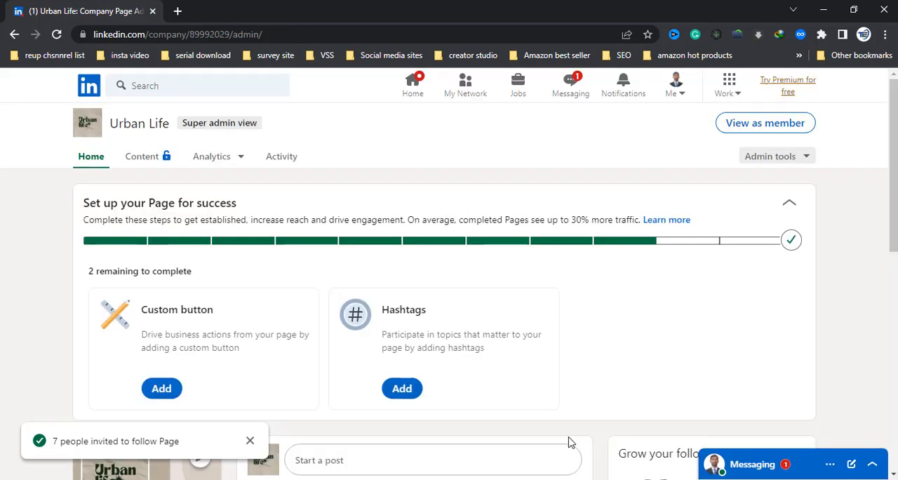
Step: Add the suggested hashtag #urbanlife555 to the page, save it and close the editor without sharing the edit
click(403, 390)
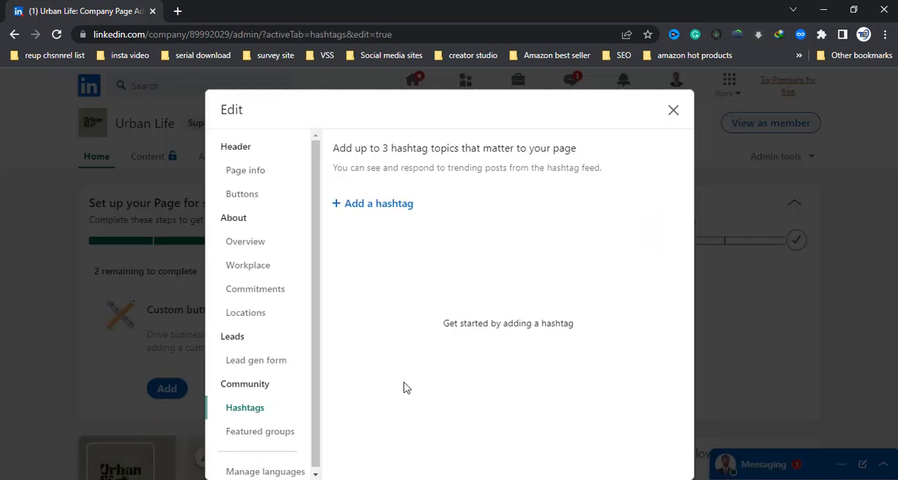
click(373, 209)
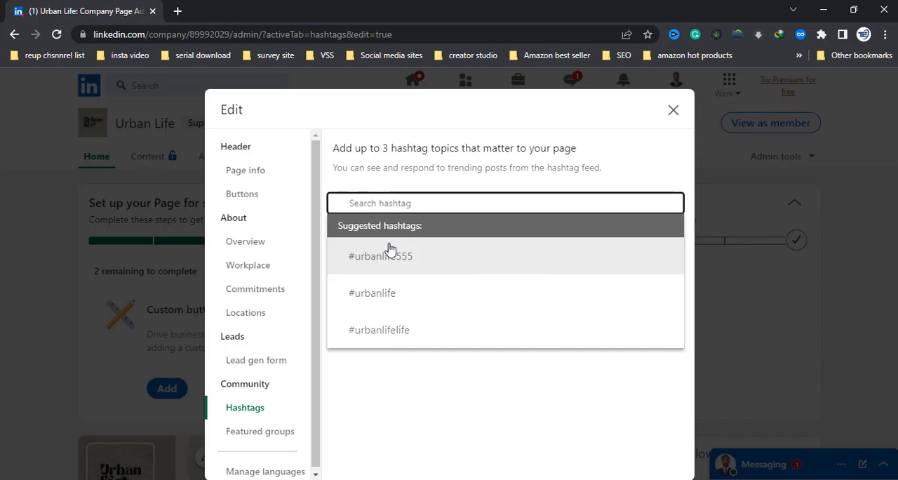
click(441, 260)
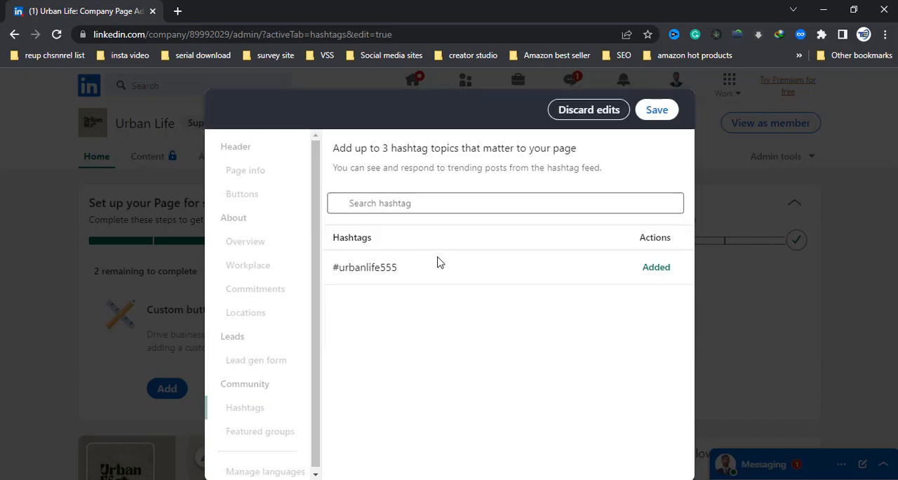
click(657, 114)
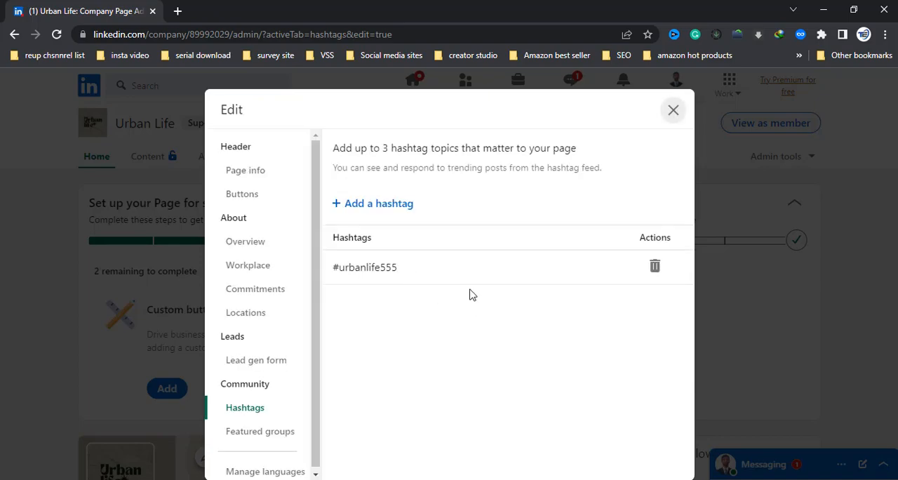
click(671, 111)
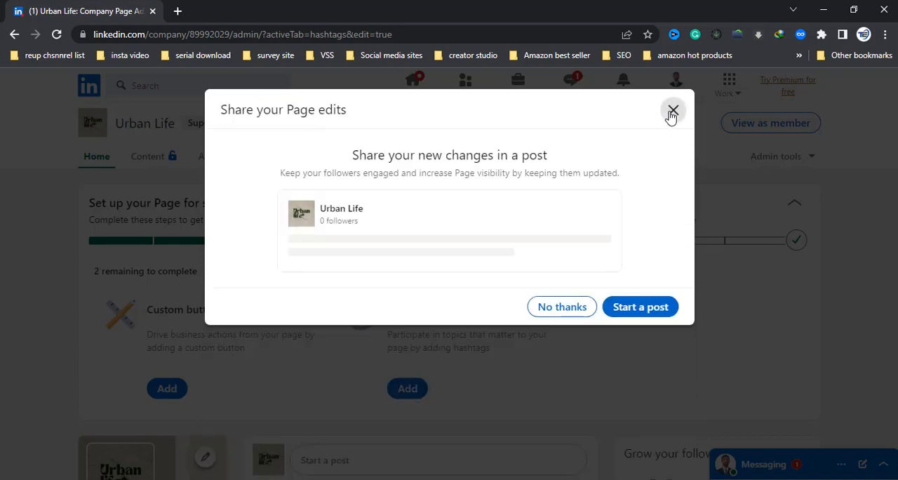
click(576, 307)
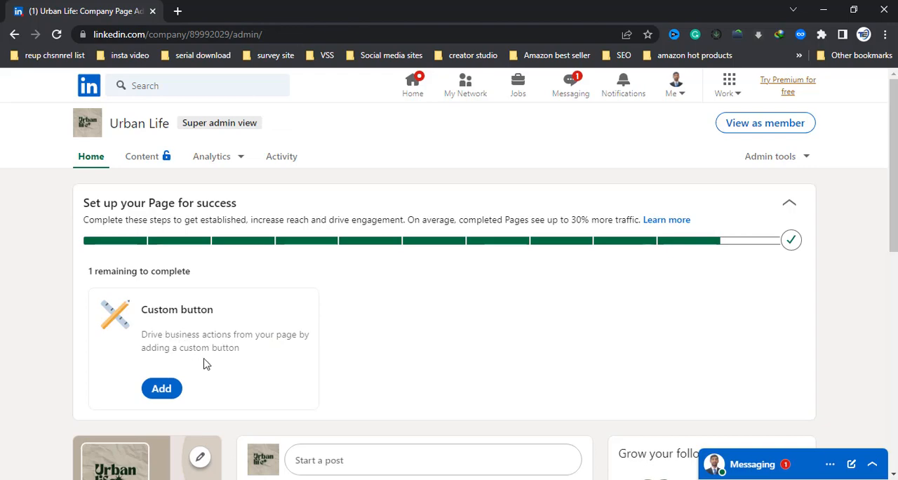
Step: Open the page's custom button settings from the remaining setup task and set the button name to Contact us
scroll(212, 371, down, 1)
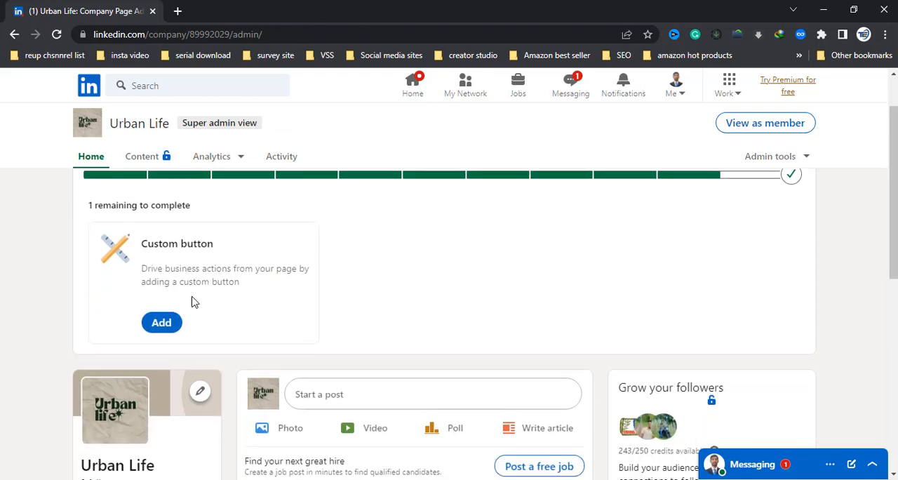
scroll(259, 278, down, 2)
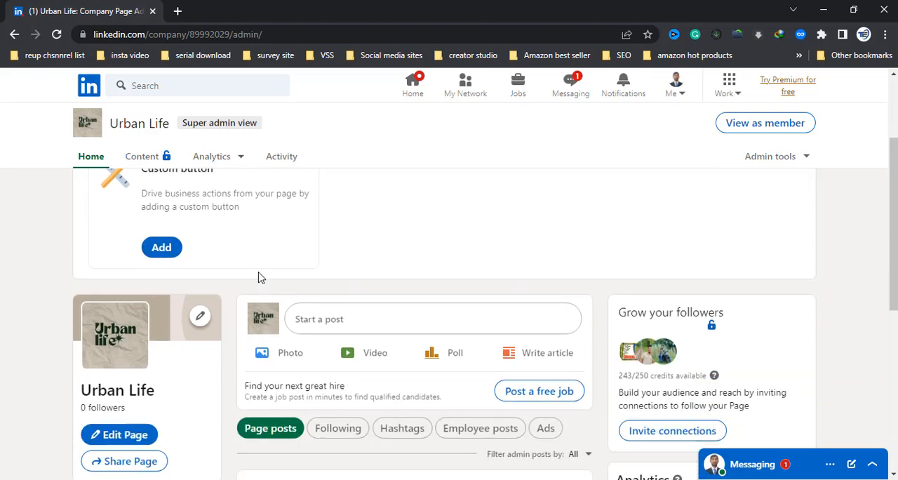
click(155, 202)
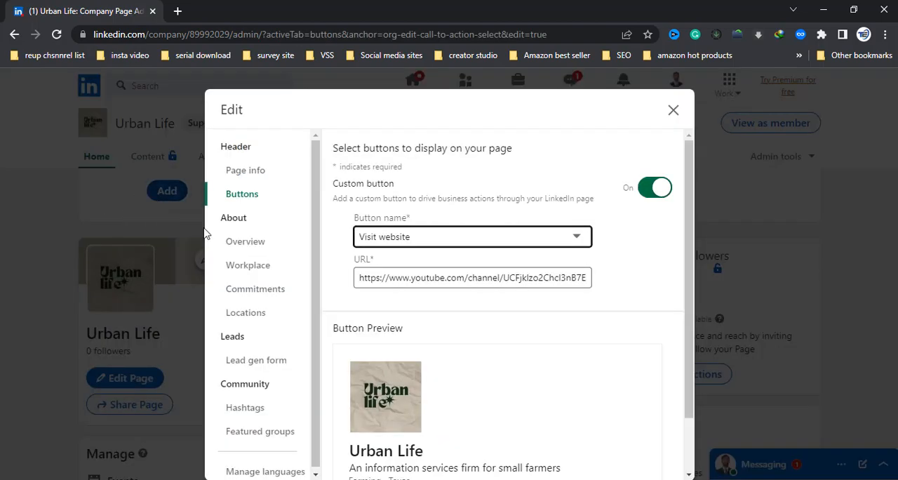
scroll(560, 298, down, 2)
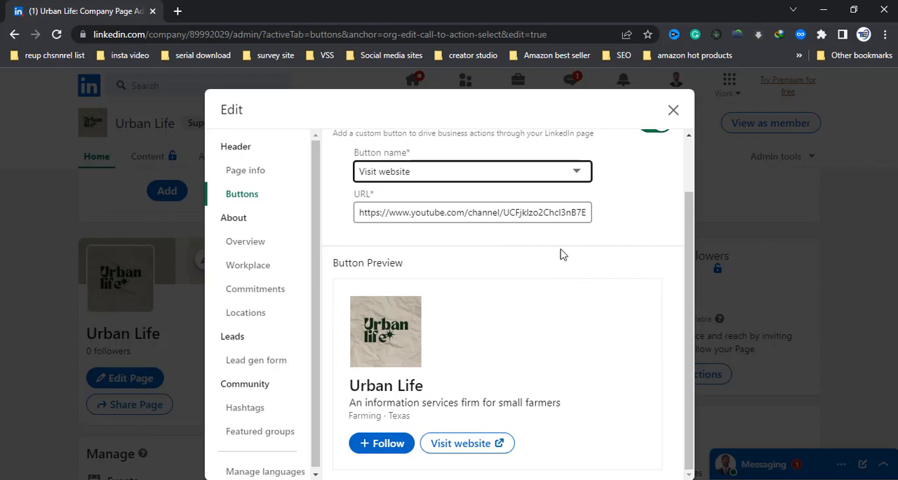
click(453, 172)
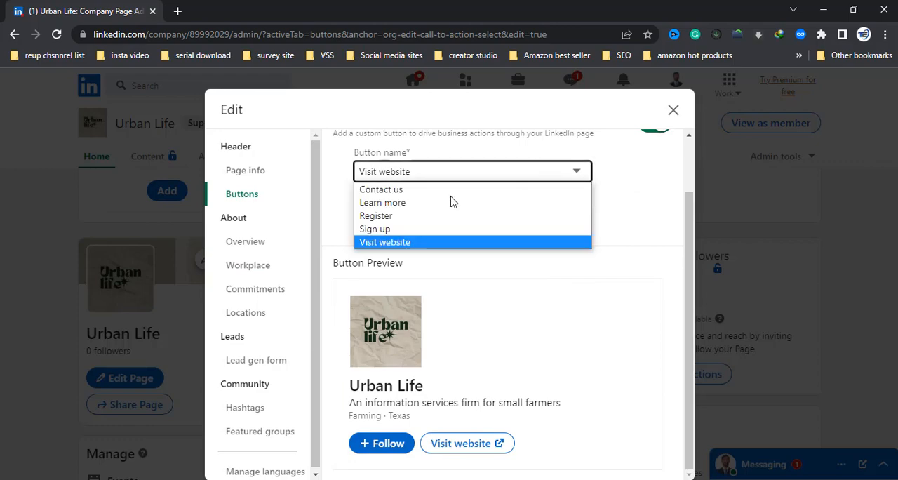
click(381, 190)
scroll(688, 193, up, 2)
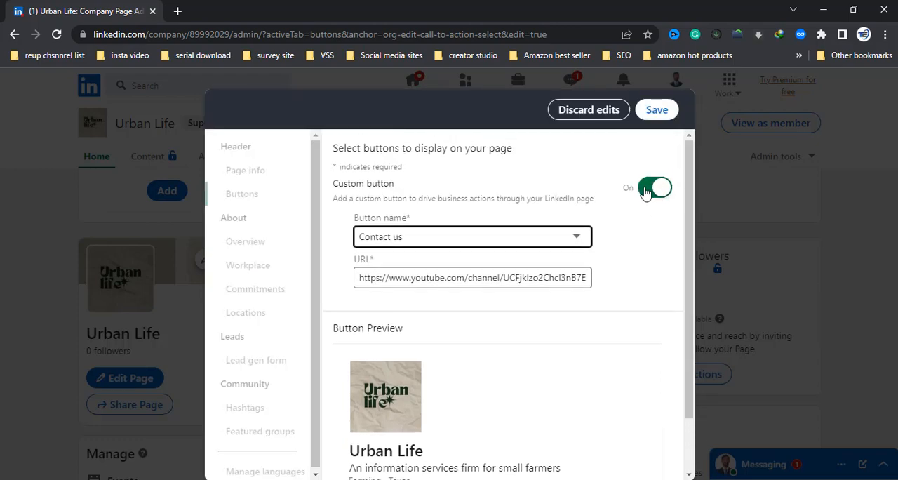
Step: Switch the custom button name back to Visit website and highlight the channel part of its YouTube URL
click(505, 239)
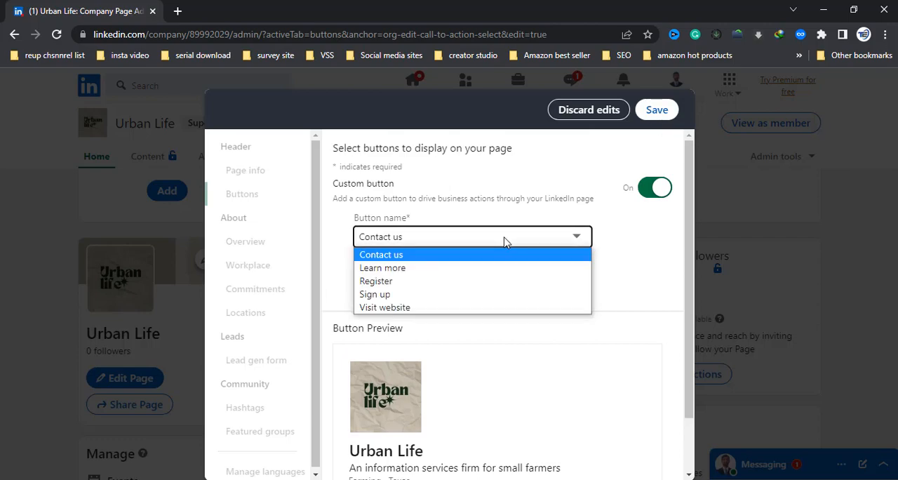
click(416, 306)
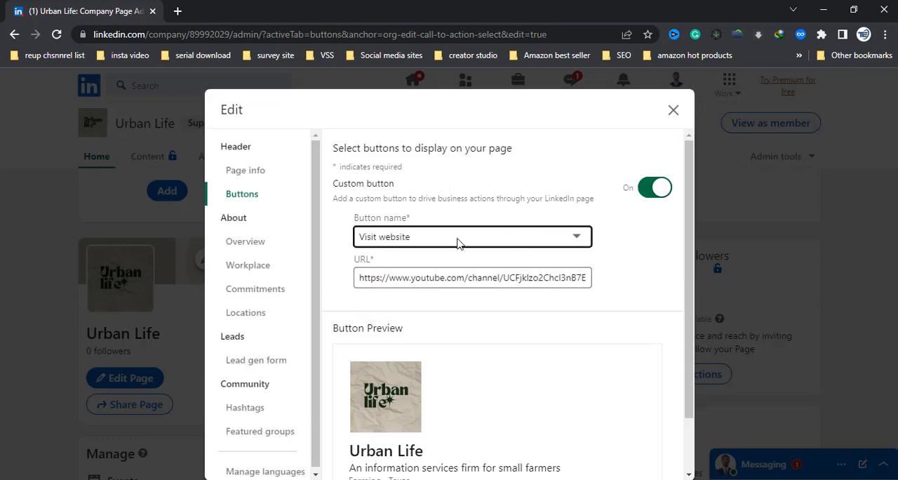
click(484, 278)
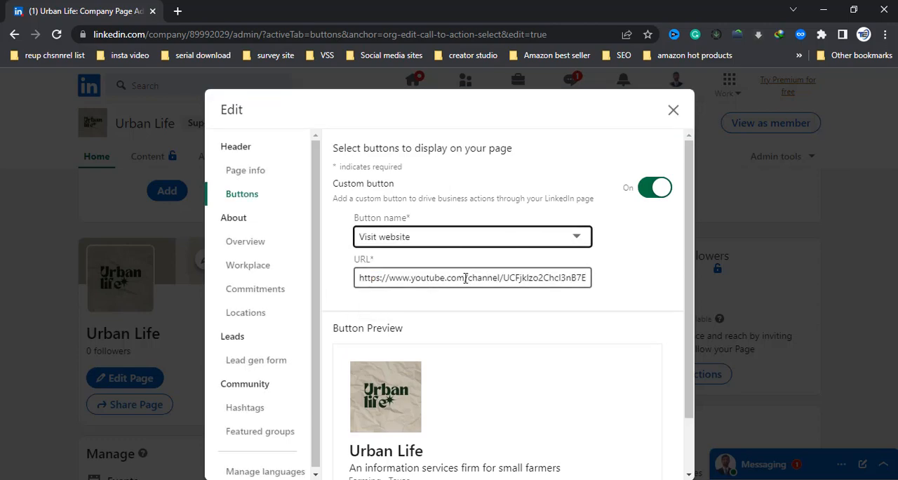
click(463, 277)
drag(467, 278, 610, 279)
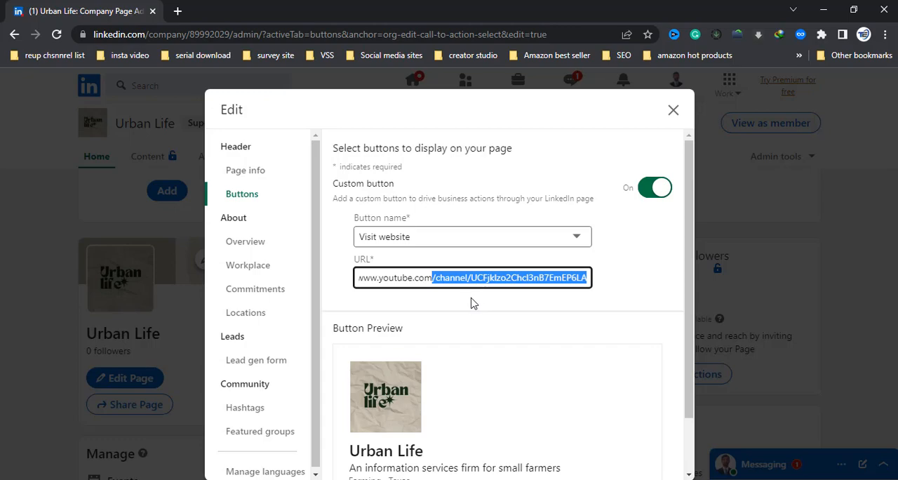
Step: Choose Contact us as the custom button name, save the button settings and close the page editor
click(482, 238)
click(397, 255)
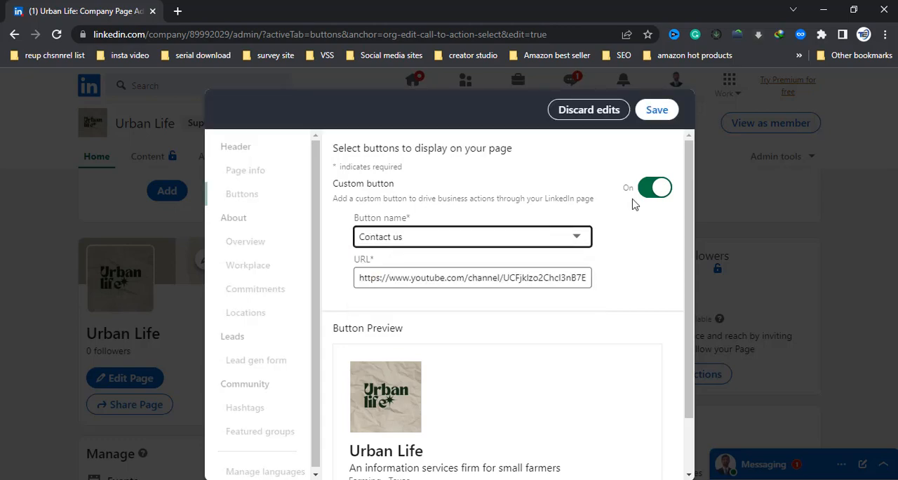
click(659, 109)
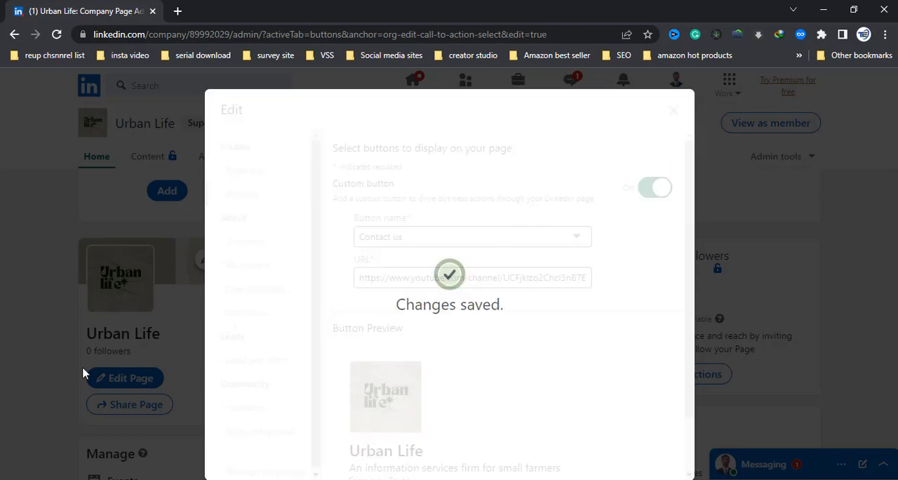
click(672, 113)
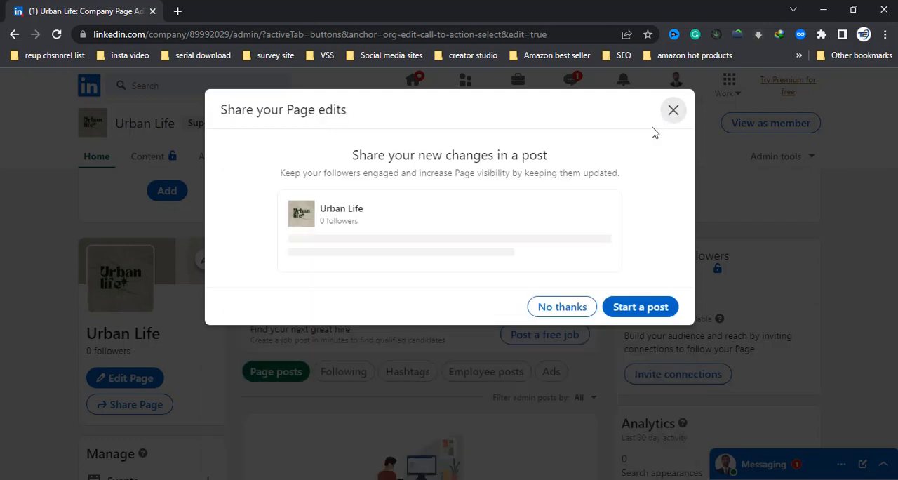
Step: Decline sharing the page edits in a post and dismiss the completed page setup checklist
click(570, 309)
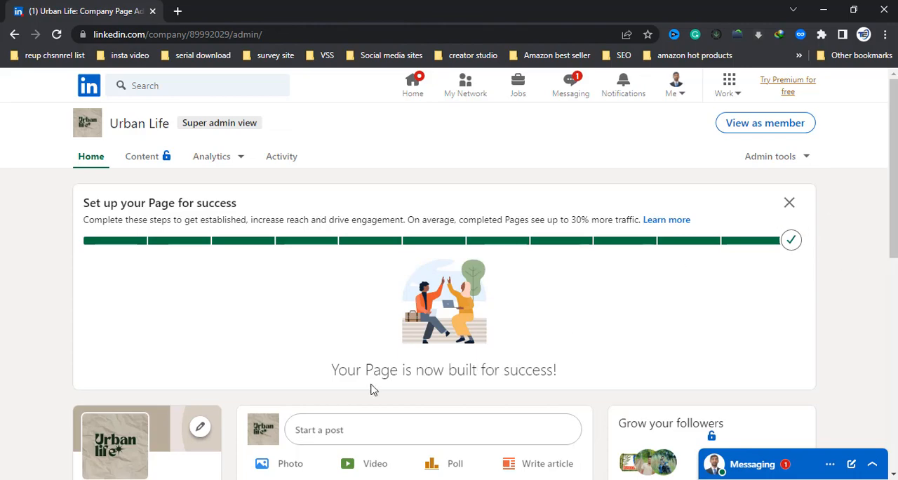
click(788, 203)
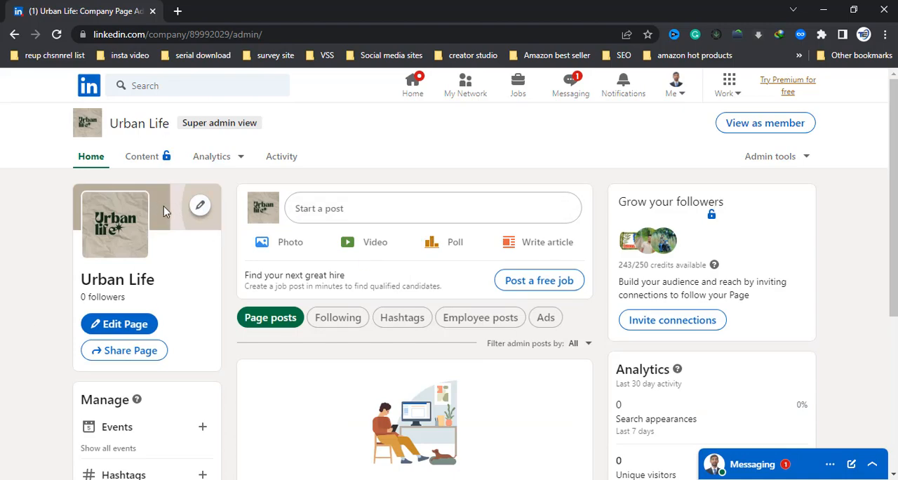
Step: Upload the Urban (5) image as the page's cover image and check its crop area
click(200, 204)
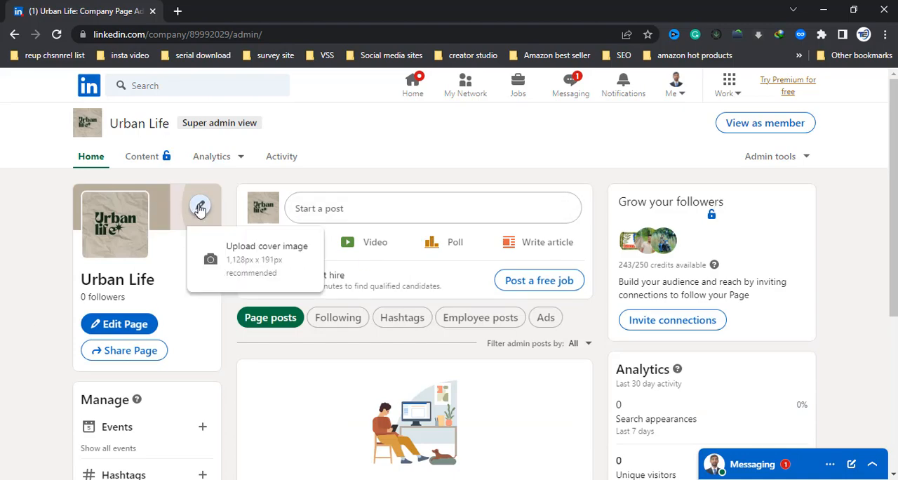
click(246, 265)
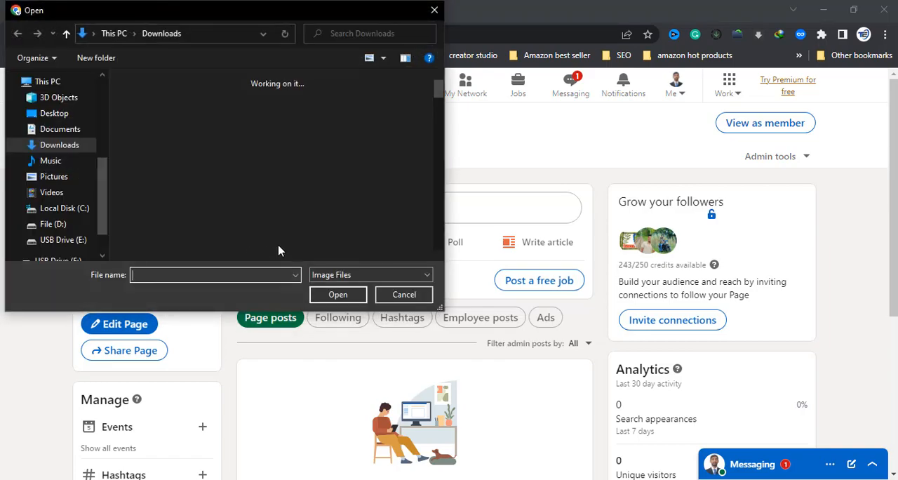
click(322, 236)
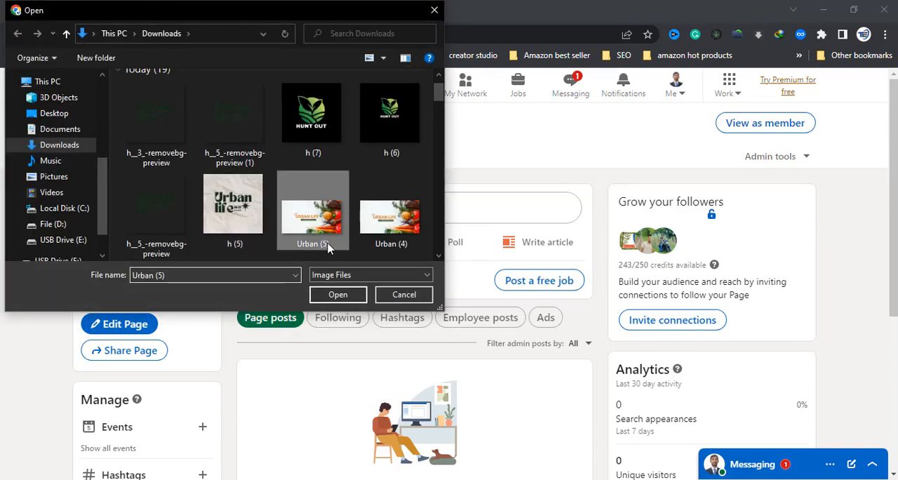
click(336, 295)
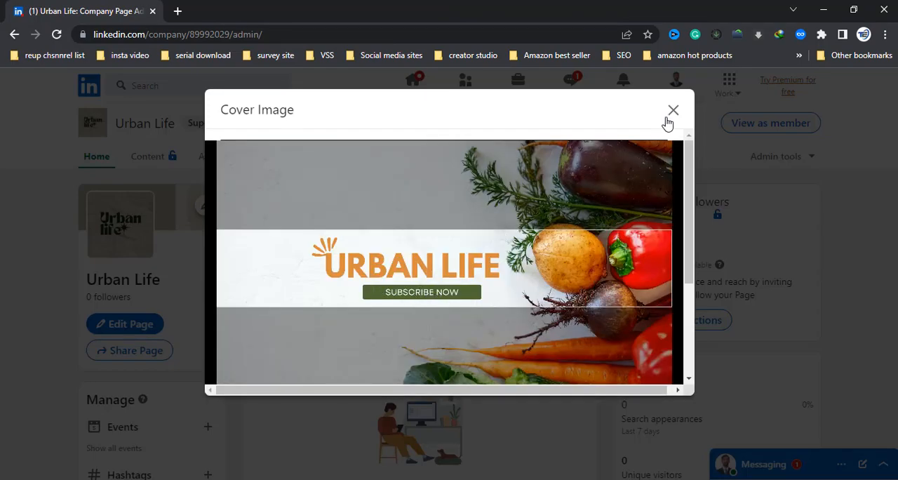
scroll(645, 318, down, 3)
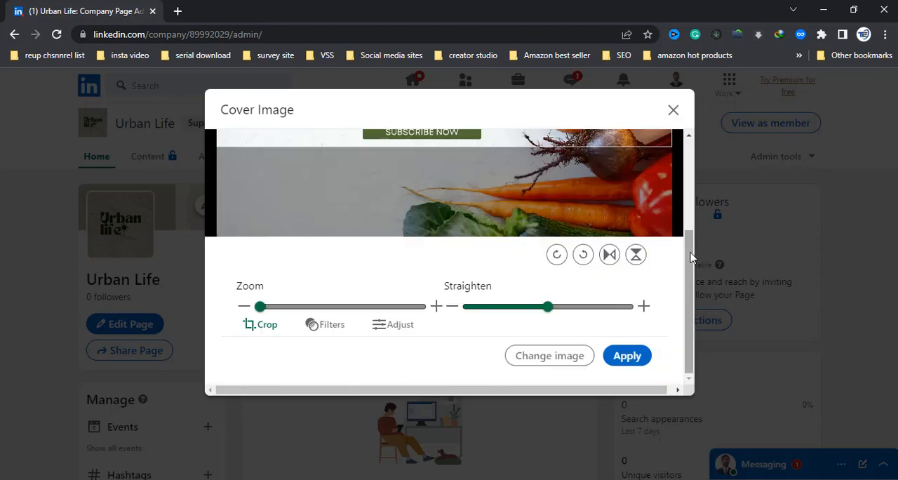
scroll(450, 309, up, 2)
scroll(450, 309, down, 2)
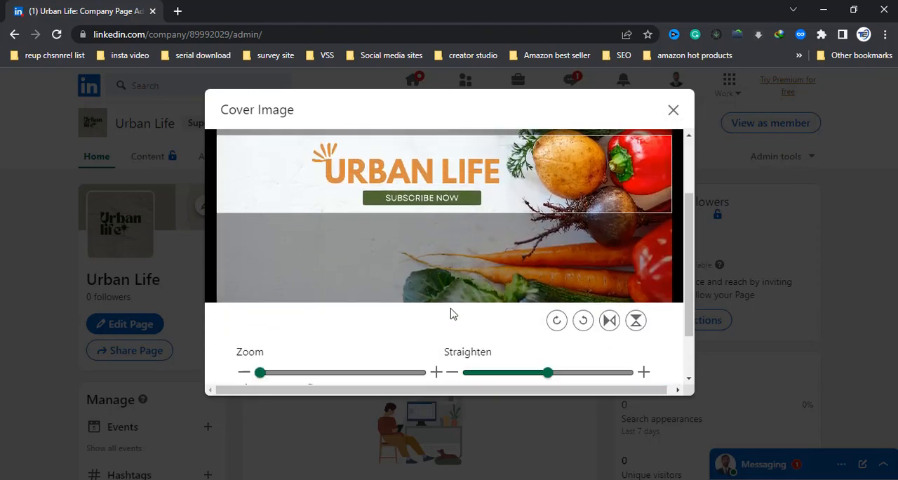
scroll(452, 308, up, 2)
scroll(452, 314, down, 3)
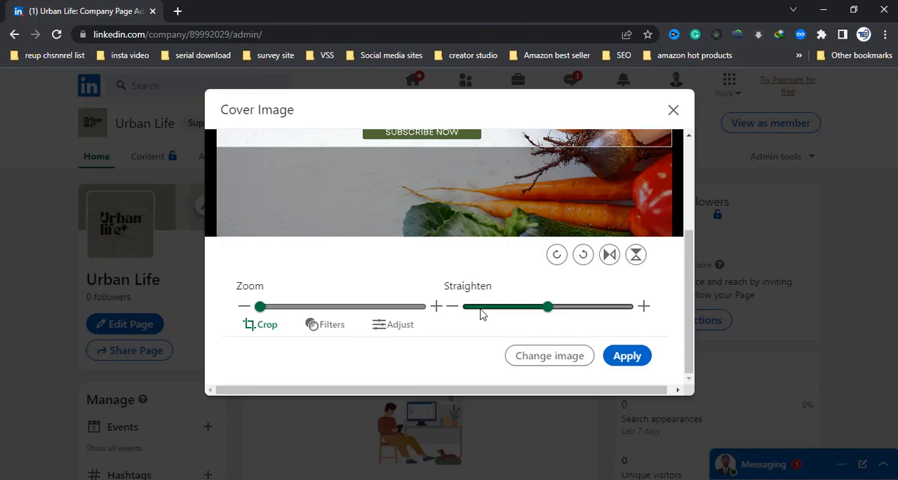
Step: Zoom in slightly on the cover image, leave it unrotated, and apply it to the page
drag(260, 307, 266, 306)
scroll(469, 279, up, 3)
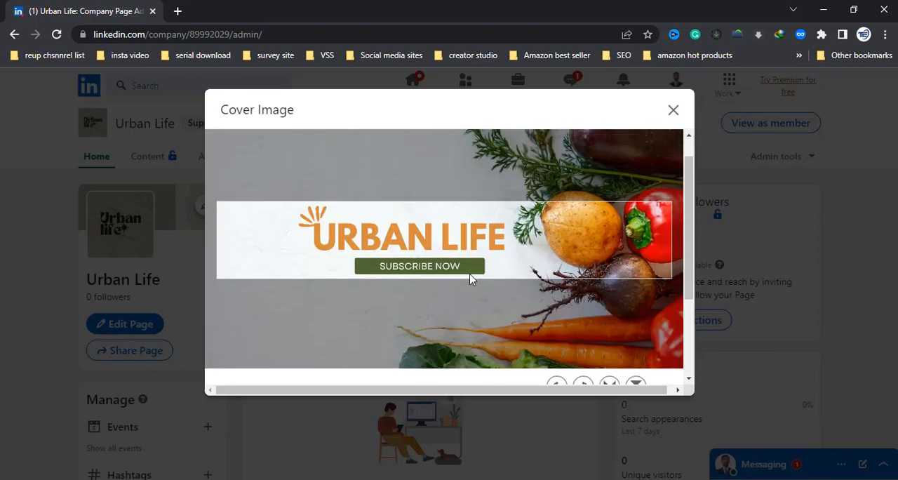
scroll(471, 279, down, 3)
mouse_move(548, 307)
mouse_down()
mouse_move(572, 309)
mouse_move(548, 310)
mouse_up()
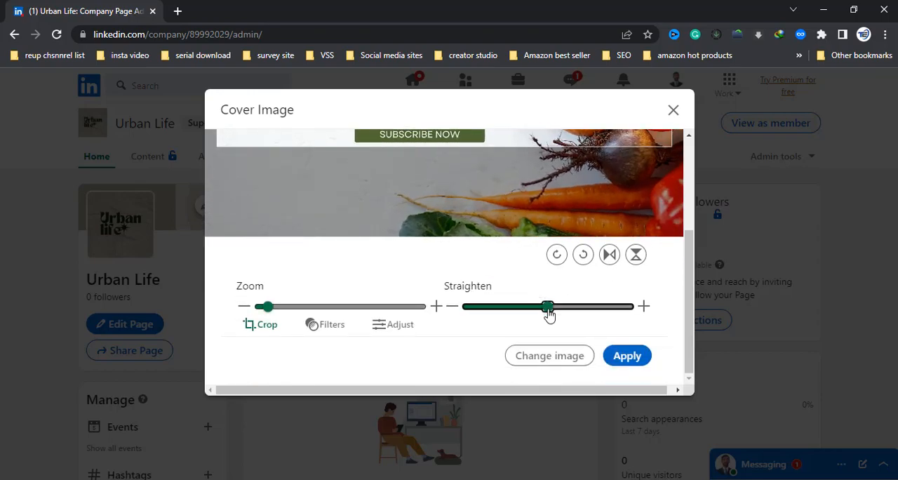
scroll(491, 355, up, 3)
scroll(517, 357, down, 3)
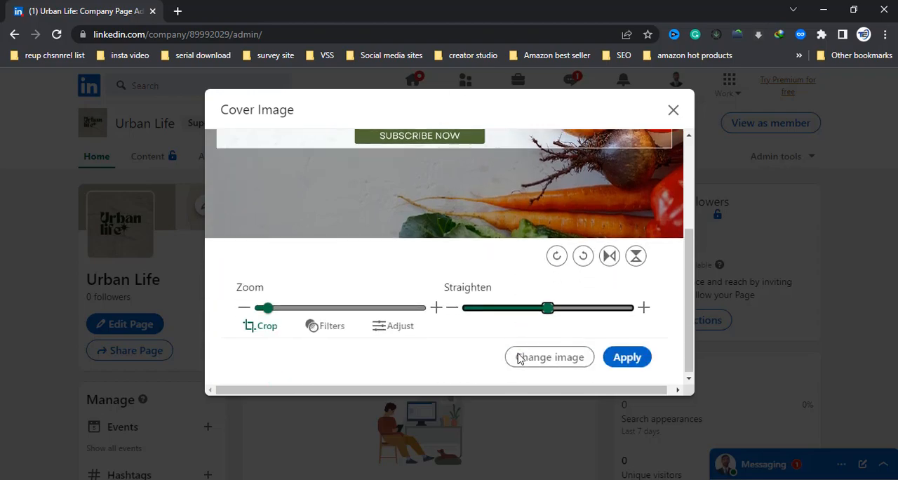
click(631, 359)
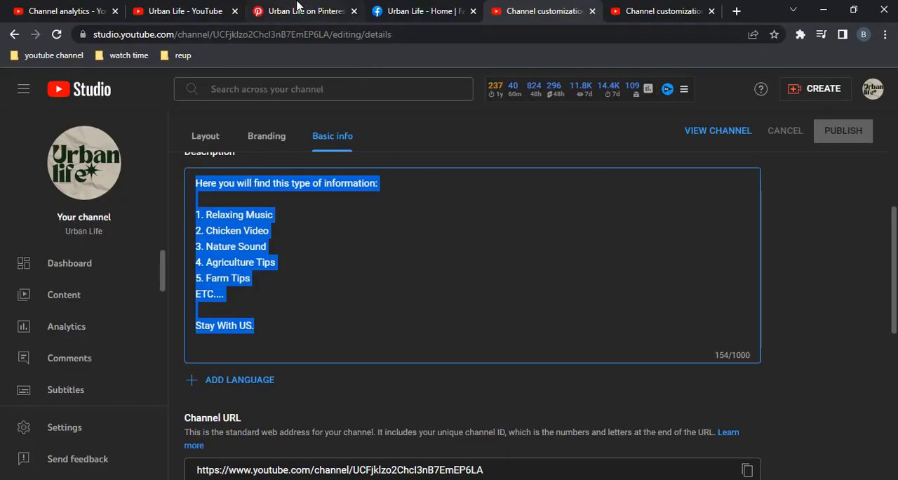
Step: Check the Urban Life YouTube channel, preview the LinkedIn page as a member, and return to the admin view without exploring content suggestions
click(186, 11)
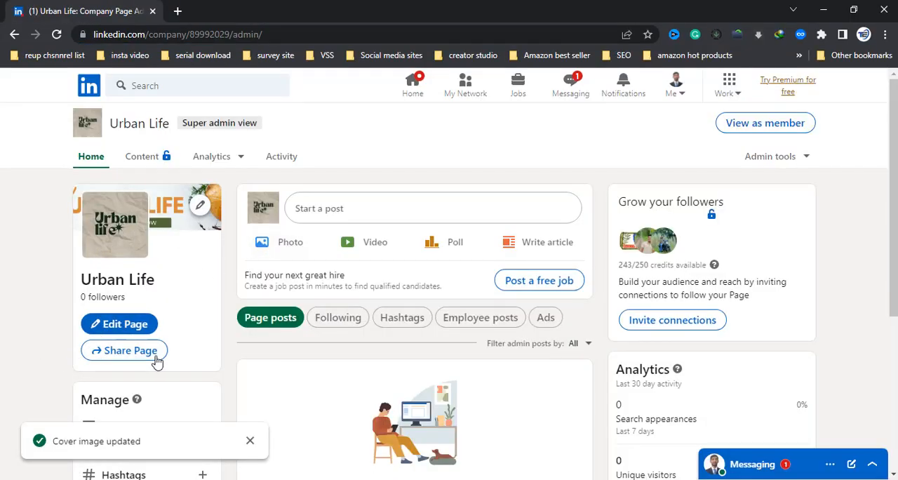
click(777, 129)
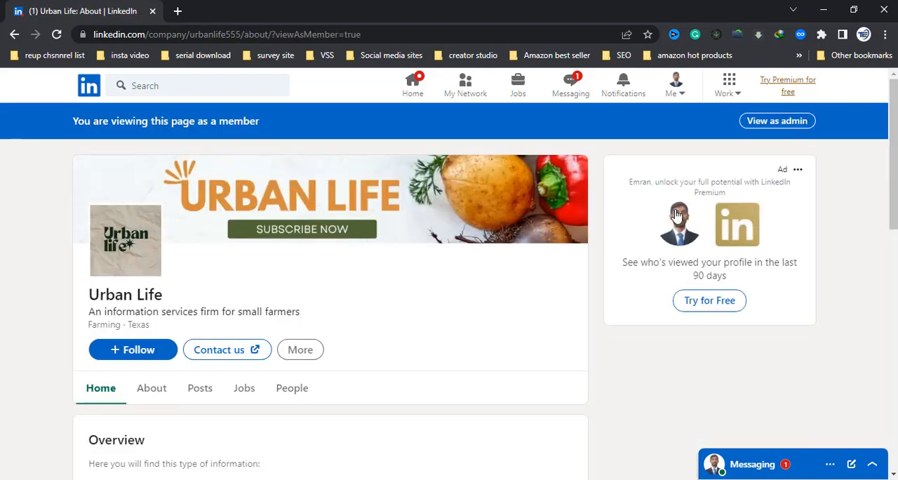
scroll(69, 329, down, 3)
scroll(163, 348, down, 6)
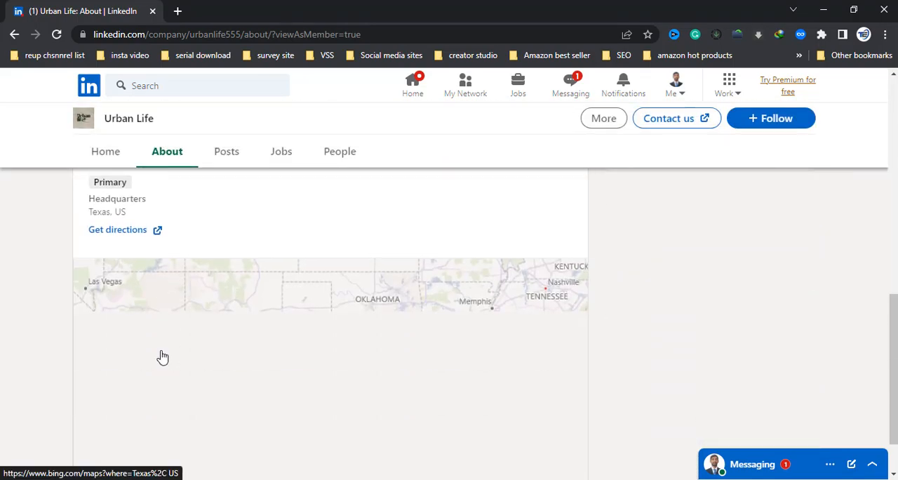
scroll(162, 357, up, 10)
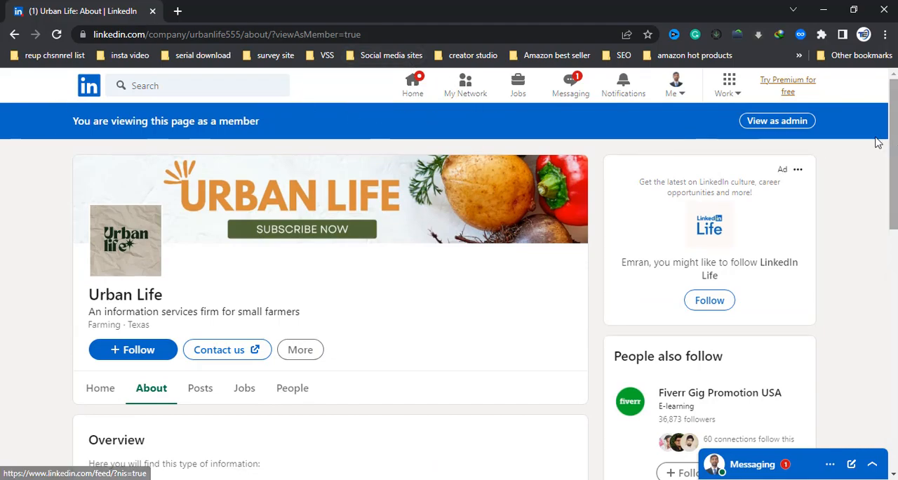
click(777, 121)
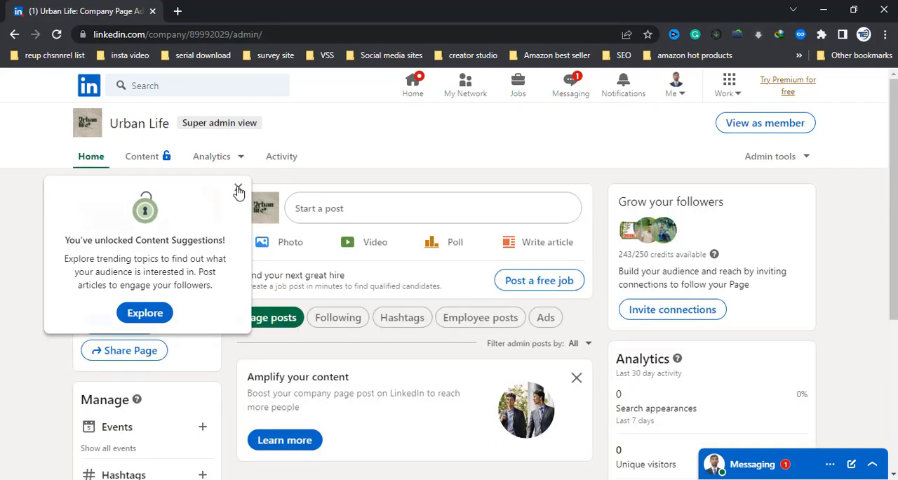
click(238, 189)
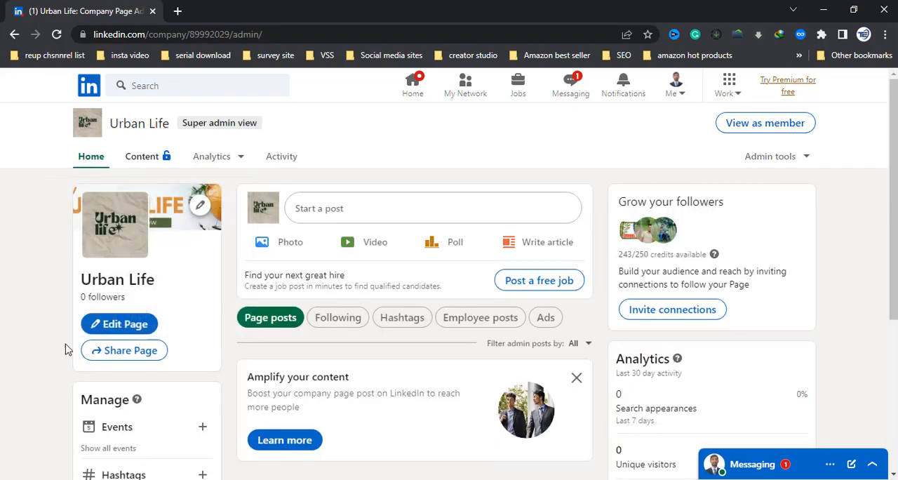
Step: Start a page post and copy the link of the Raising Backyard Chicken Baby Chicks Feeding video from the Urban Life YouTube channel
scroll(601, 303, down, 3)
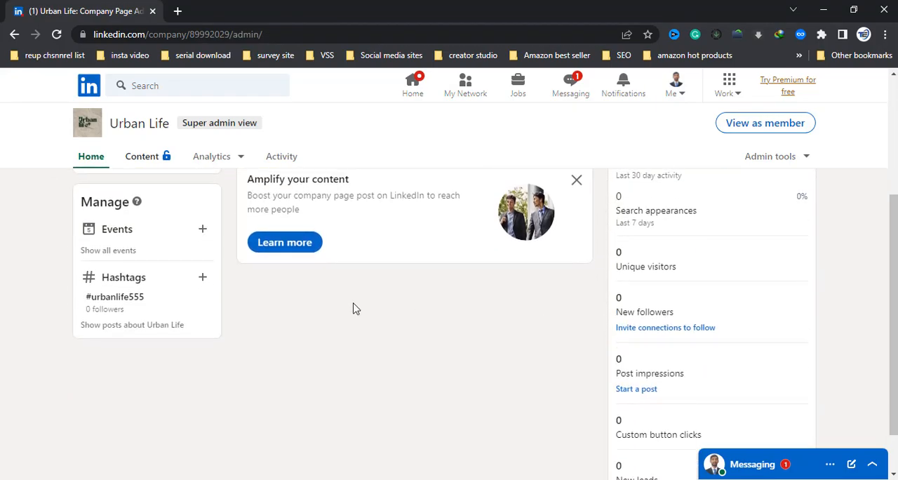
scroll(357, 307, up, 3)
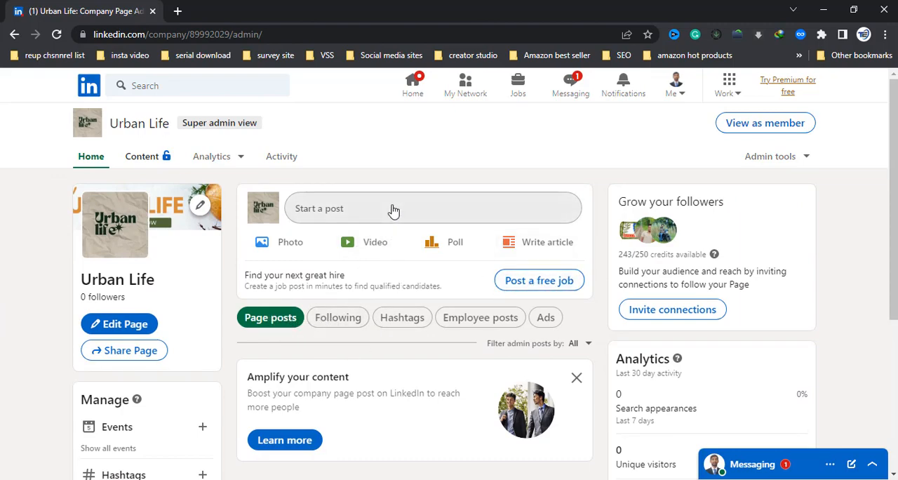
click(356, 213)
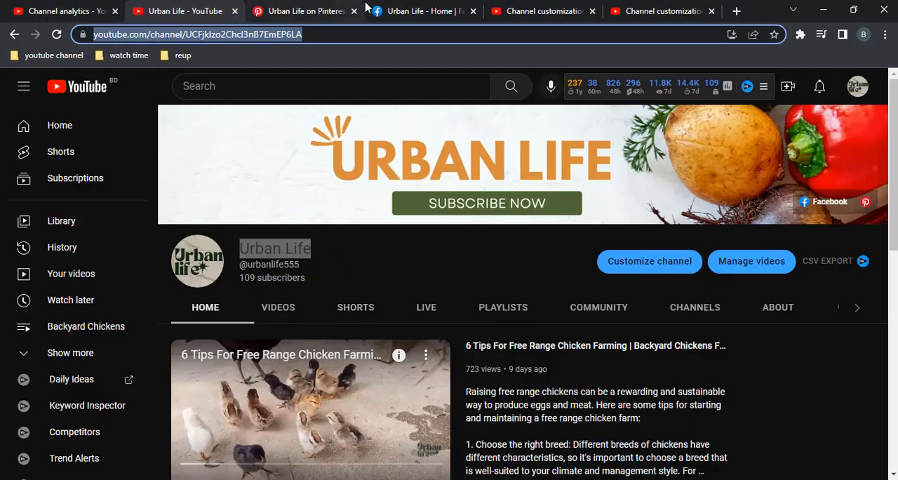
scroll(387, 308, down, 8)
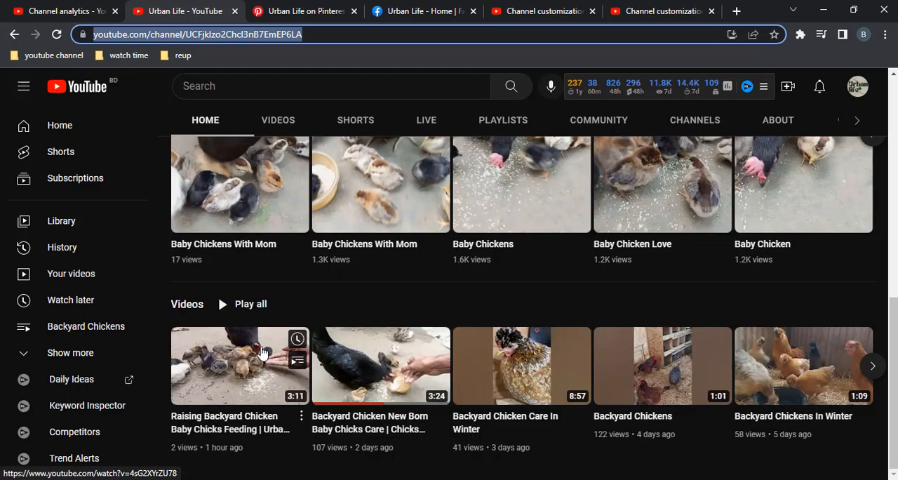
right_click(202, 370)
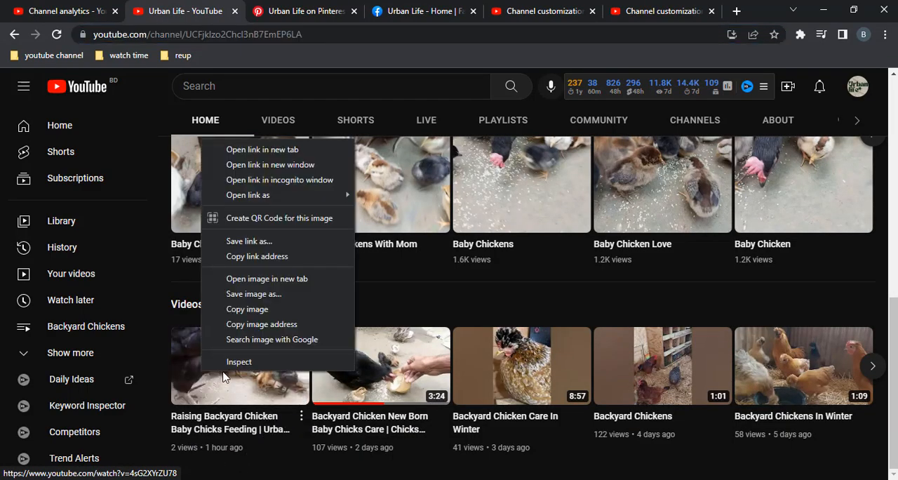
click(238, 256)
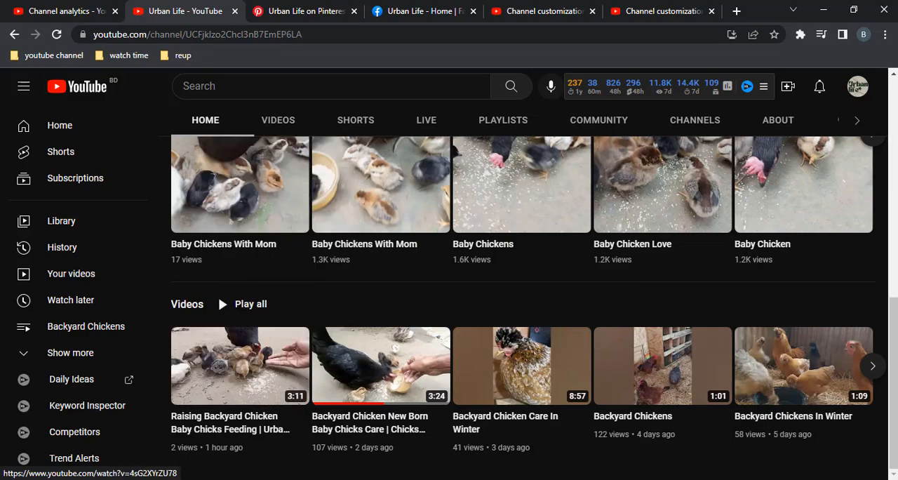
Step: Paste the video link into the LinkedIn post to load its preview, and delete the URL text while keeping the preview
click(525, 440)
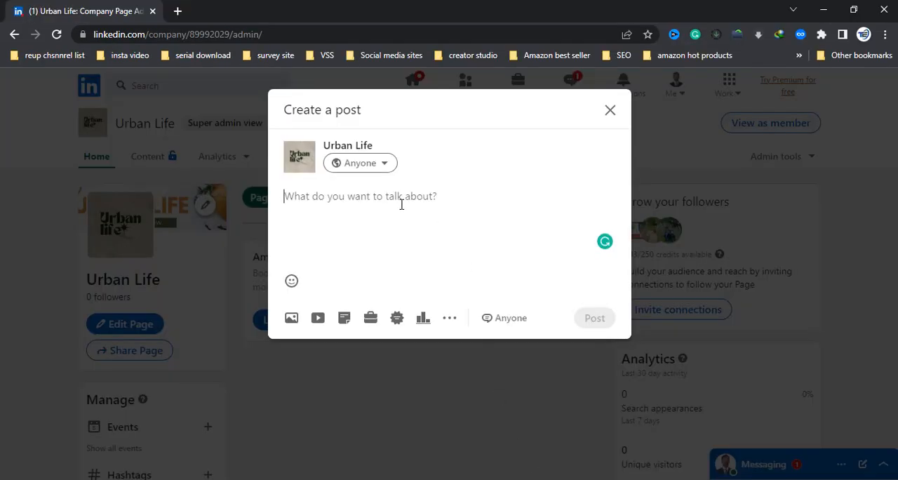
key(ctrl+v)
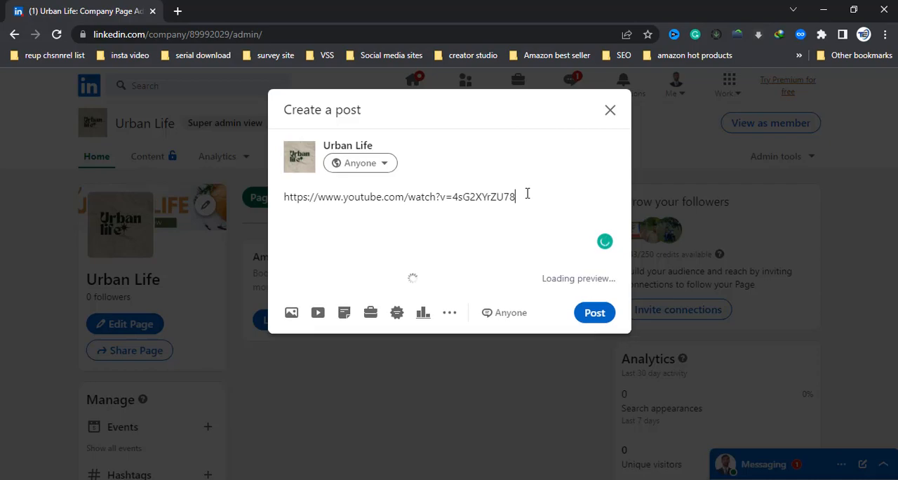
drag(527, 194, 181, 222)
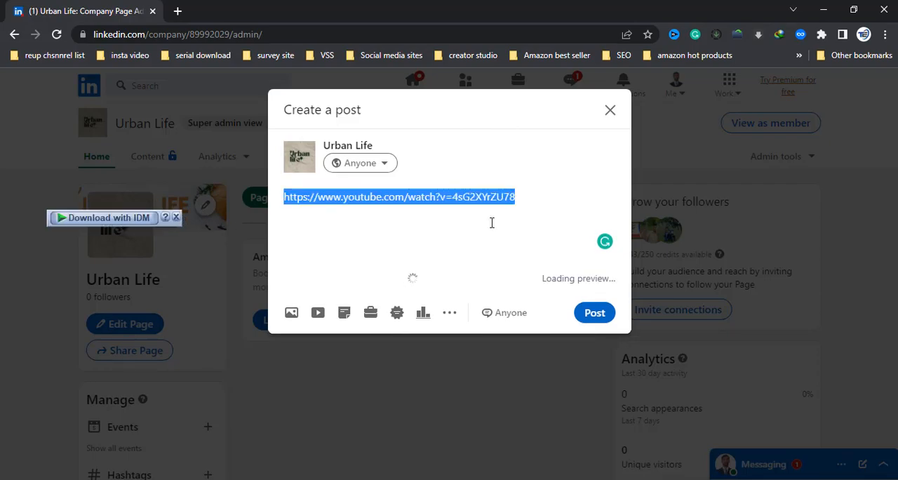
key(BackSpace)
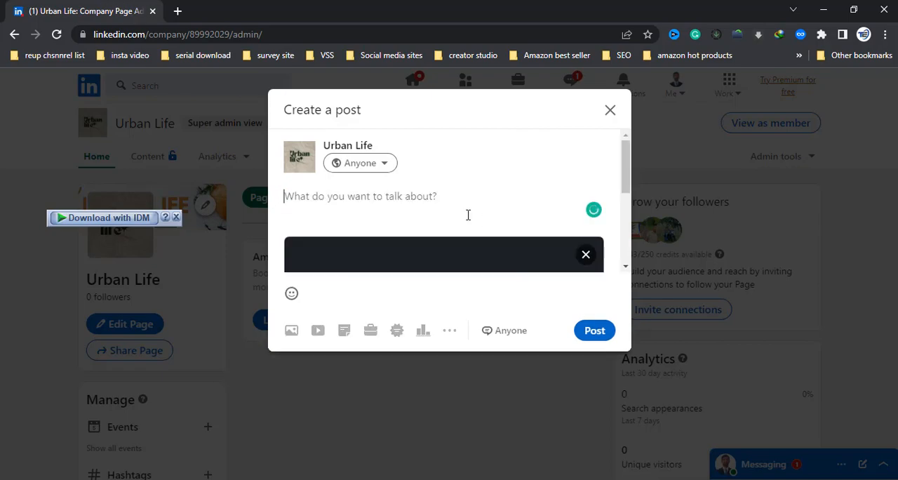
scroll(437, 209, down, 2)
scroll(435, 213, up, 2)
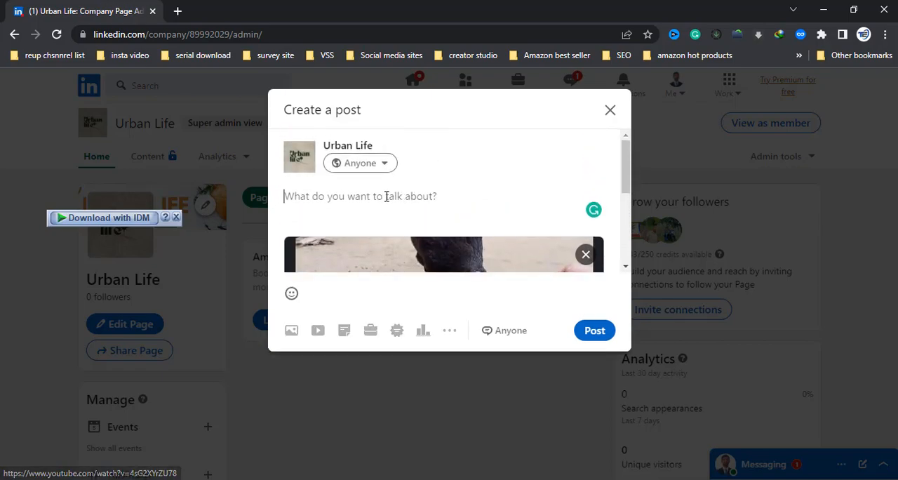
Step: Write Enjoy as the post text above the video preview and publish the post
click(386, 197)
text(Enjoy)
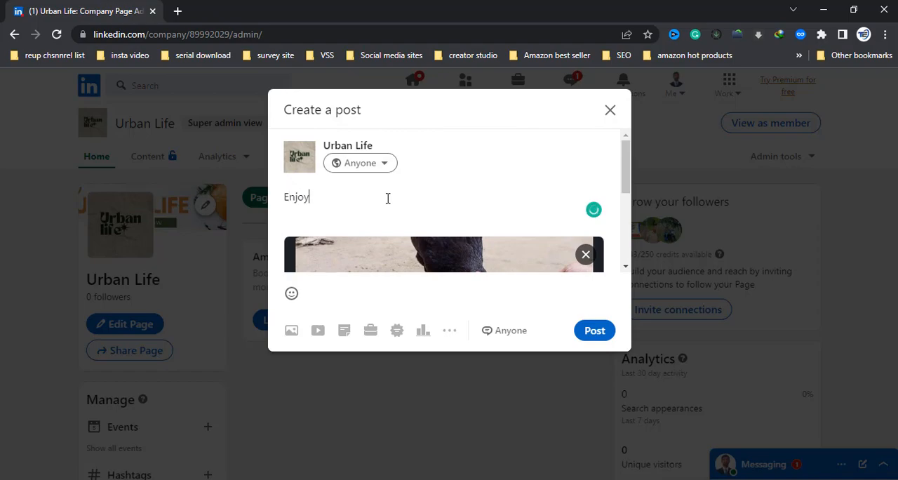
scroll(388, 200, down, 3)
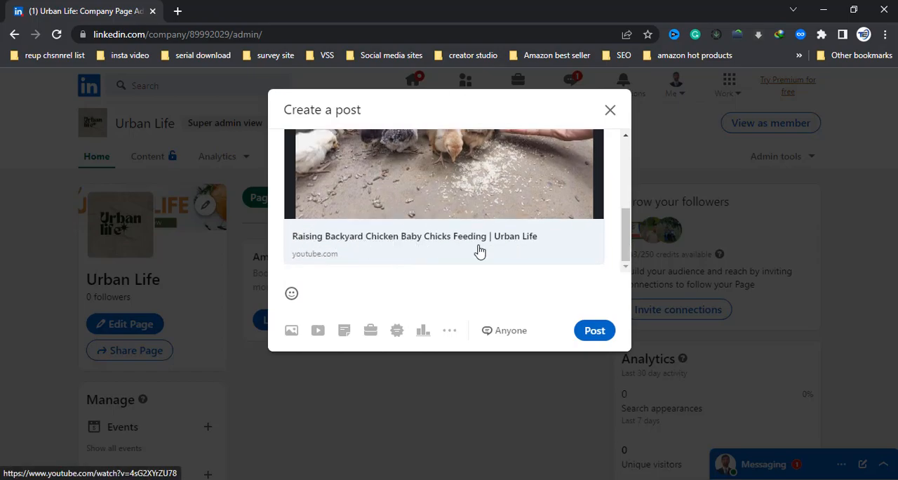
scroll(421, 242, up, 4)
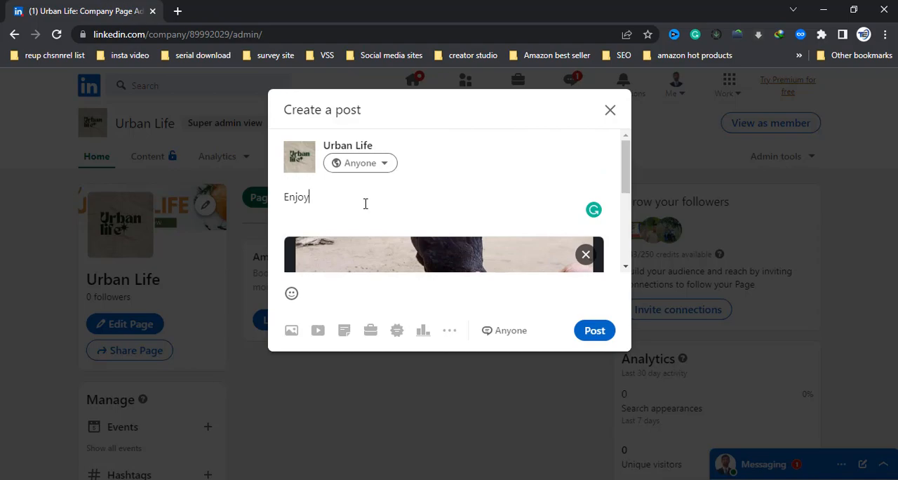
scroll(389, 292, down, 2)
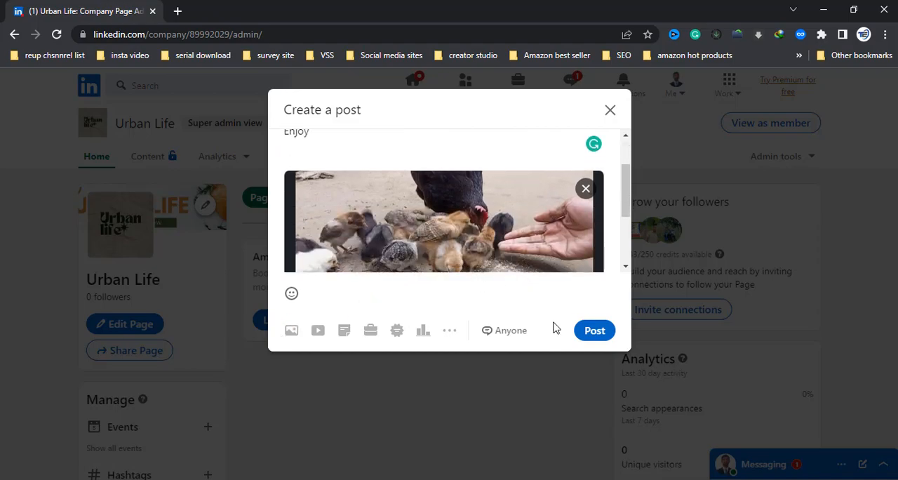
click(596, 335)
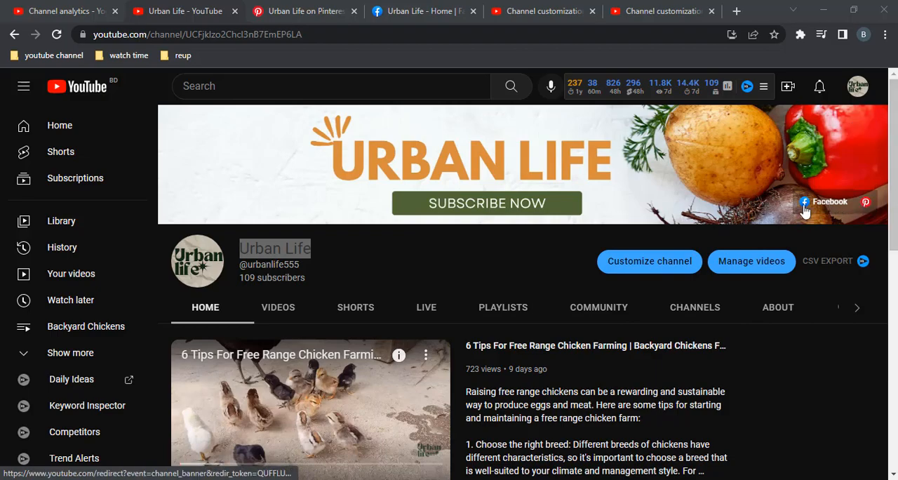
Step: Add a third channel link titled Linkedin to the Urban Life channel's basic info in YouTube Studio
scroll(308, 414, down, 5)
scroll(449, 211, up, 1)
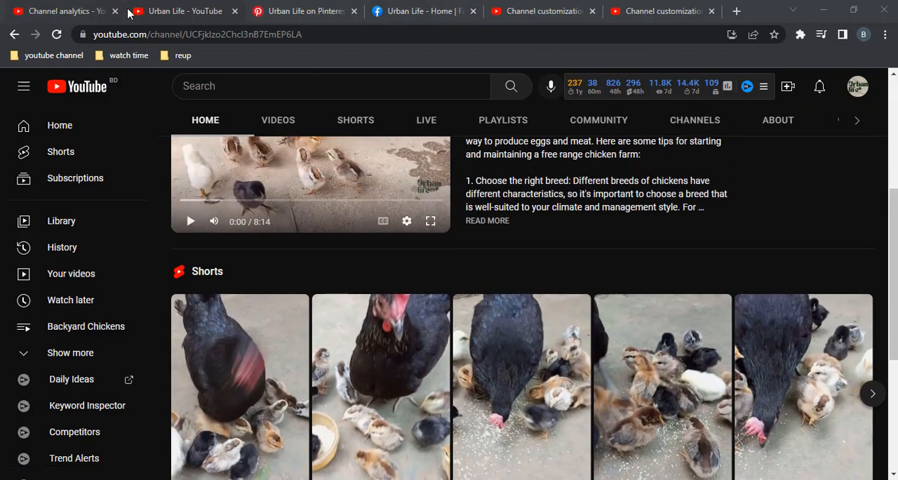
click(524, 7)
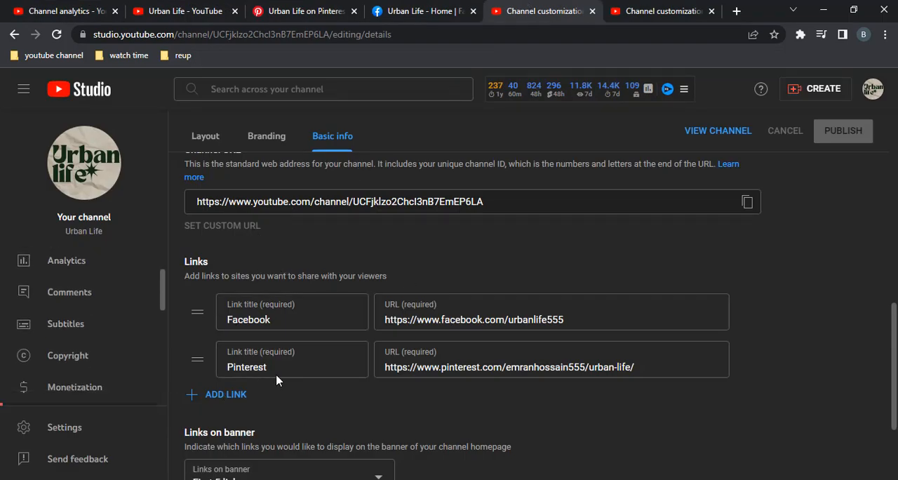
click(216, 396)
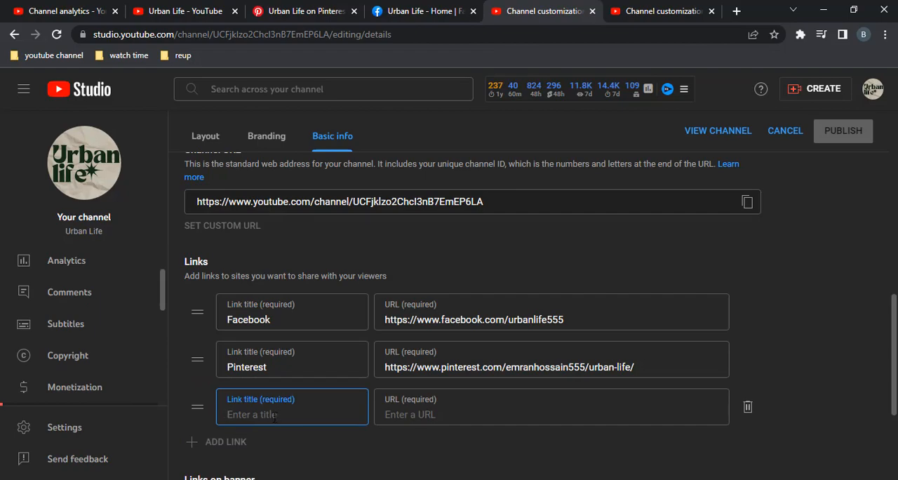
text(Linkedin)
click(463, 413)
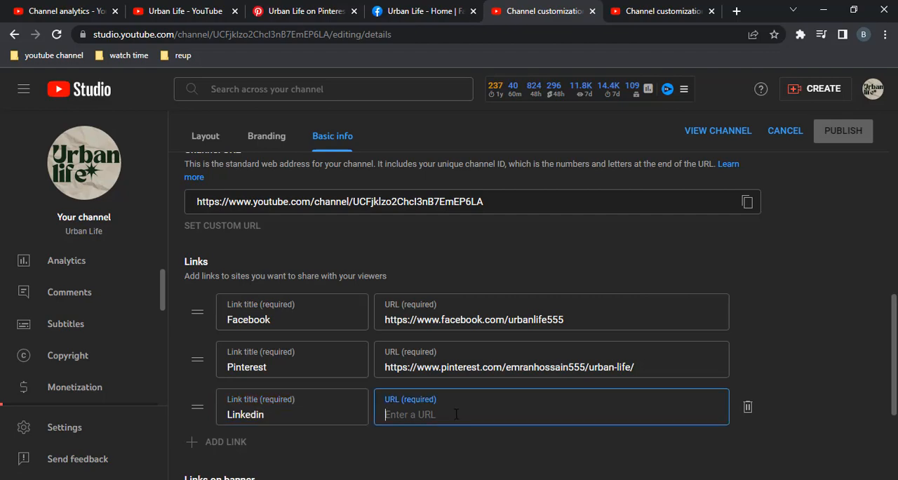
Step: Switch to LinkedIn, view the Urban Life page as a member, and copy its address up to company/urbanlife555
key(alt+Tab)
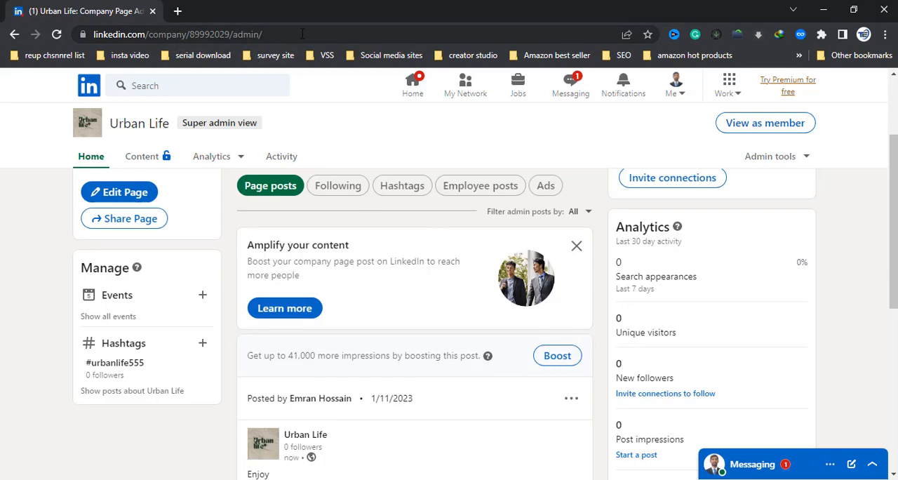
click(747, 129)
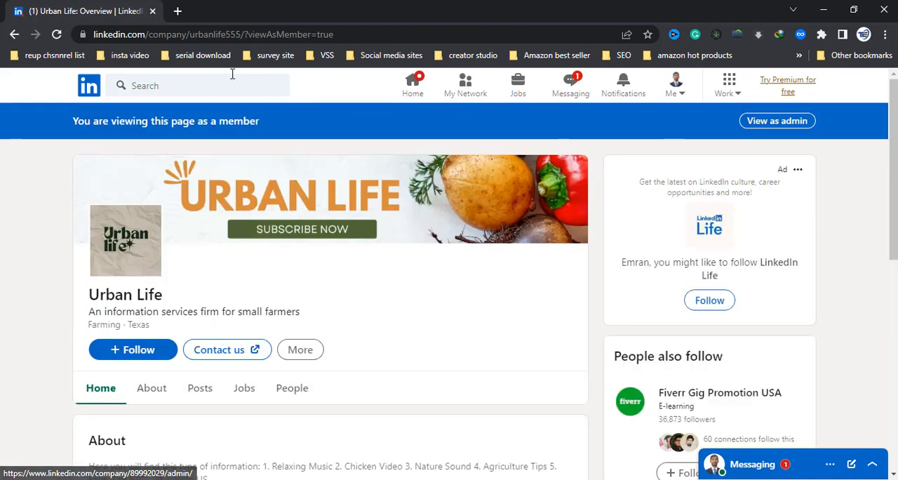
drag(242, 33, 102, 35)
right_click(125, 32)
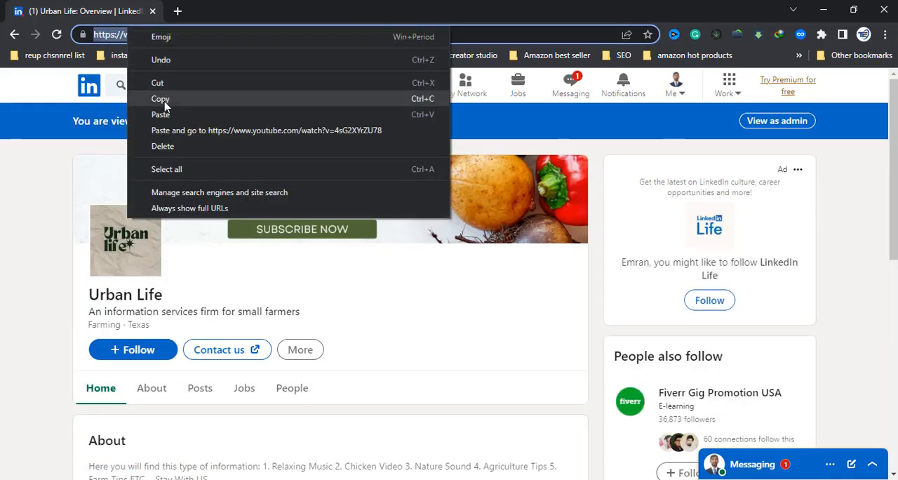
click(165, 104)
key(alt+Tab)
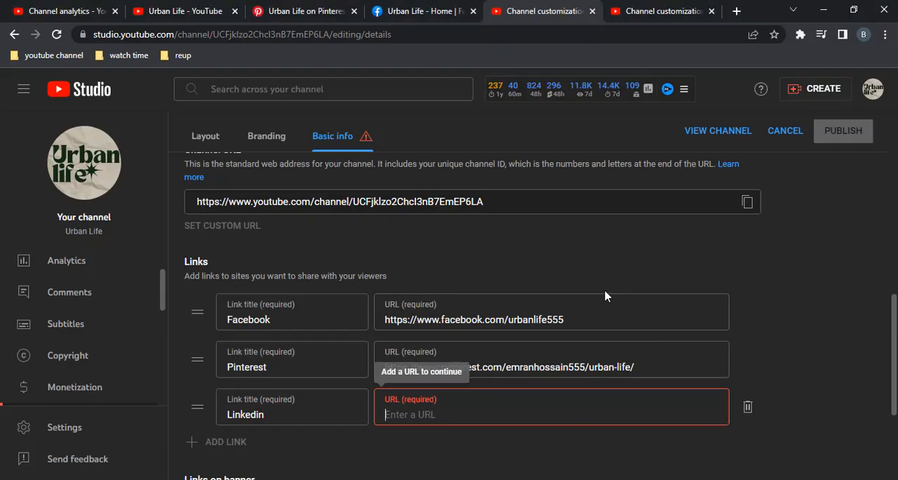
right_click(421, 420)
click(450, 307)
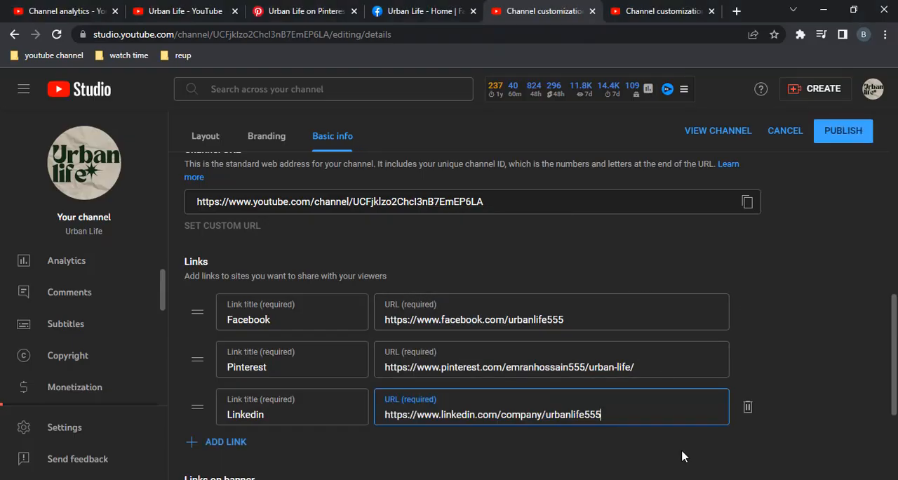
scroll(764, 445, down, 1)
scroll(757, 407, down, 2)
scroll(779, 266, up, 3)
click(838, 137)
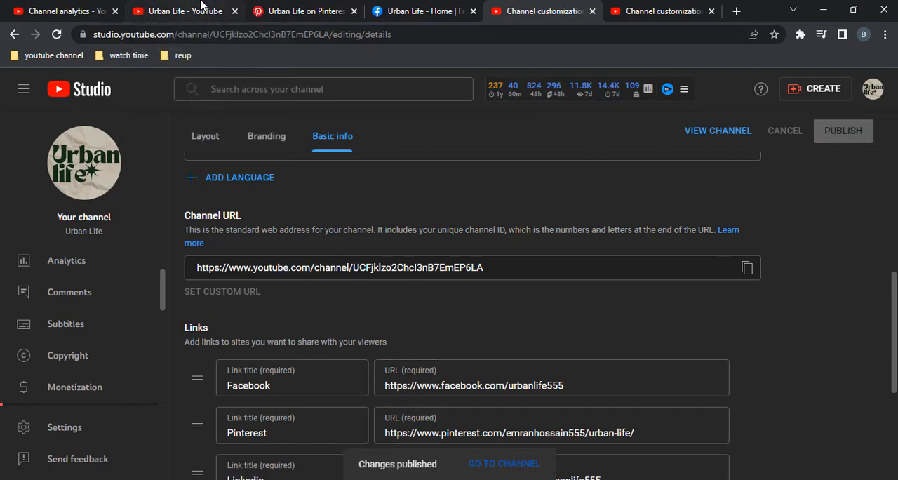
Step: Reload the Urban Life YouTube channel page and check the social links on its banner
click(194, 10)
scroll(358, 302, up, 4)
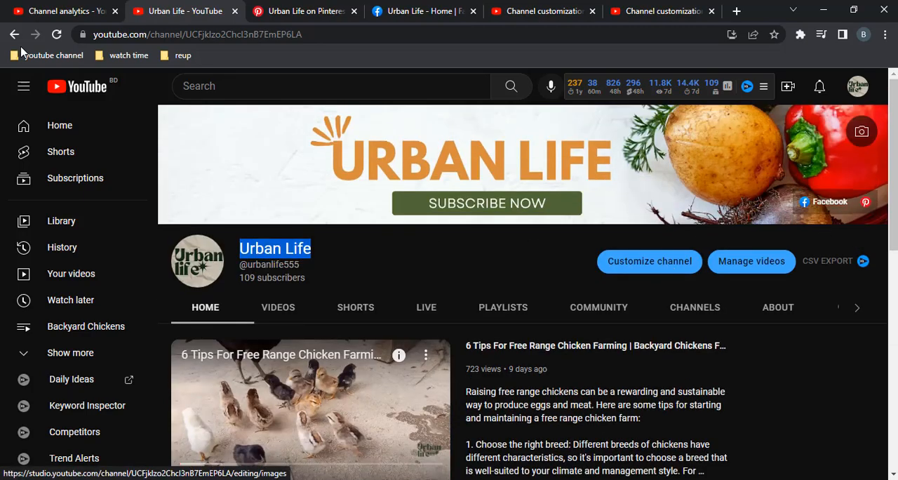
click(56, 34)
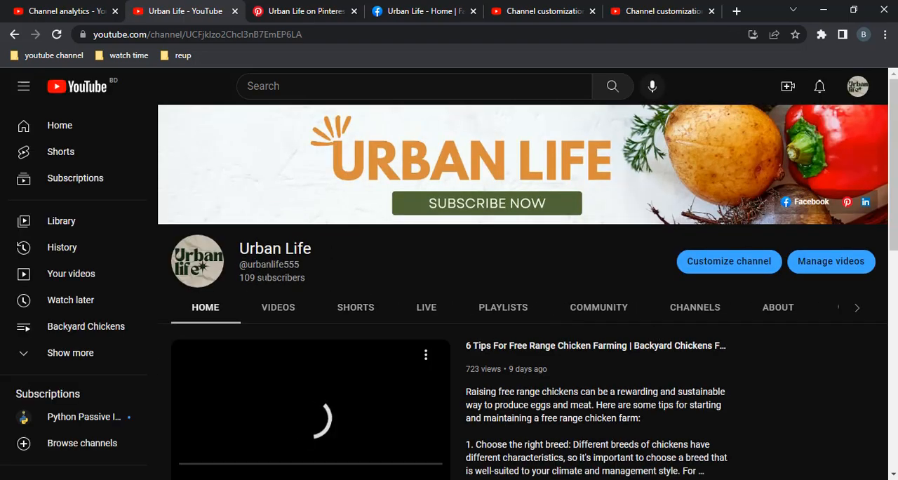
scroll(215, 431, down, 2)
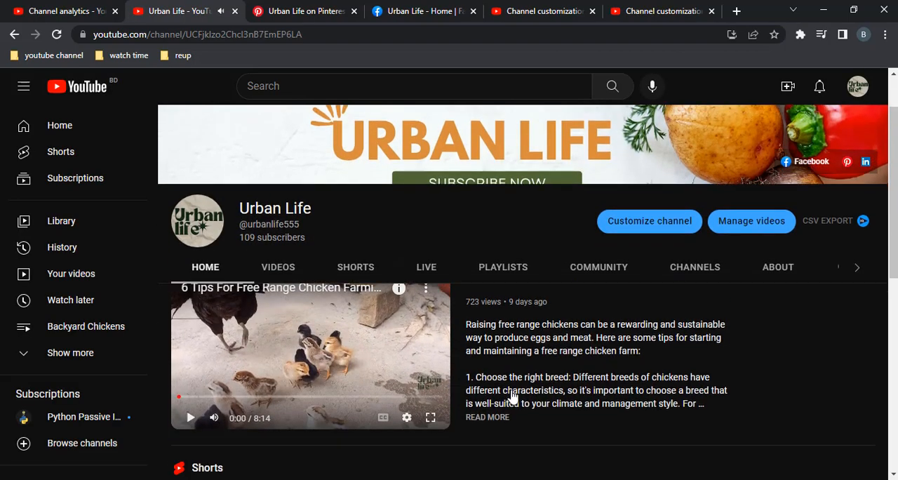
scroll(826, 199, up, 2)
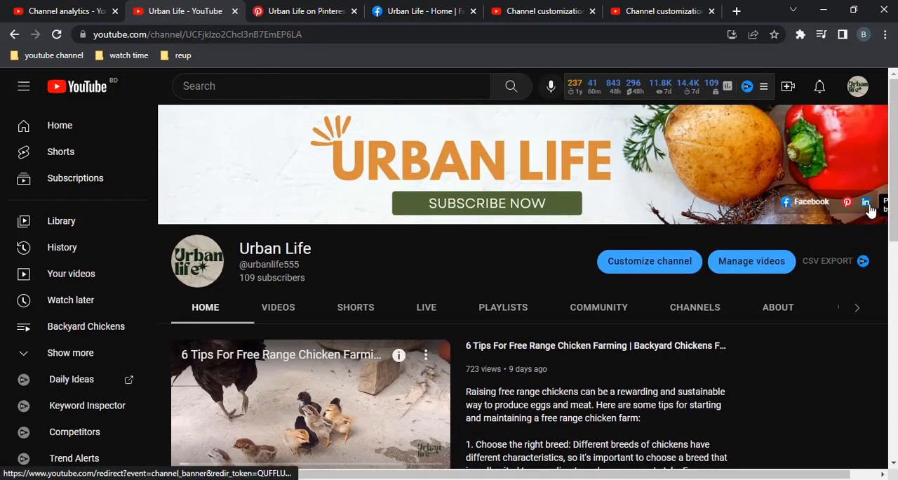
scroll(608, 434, down, 7)
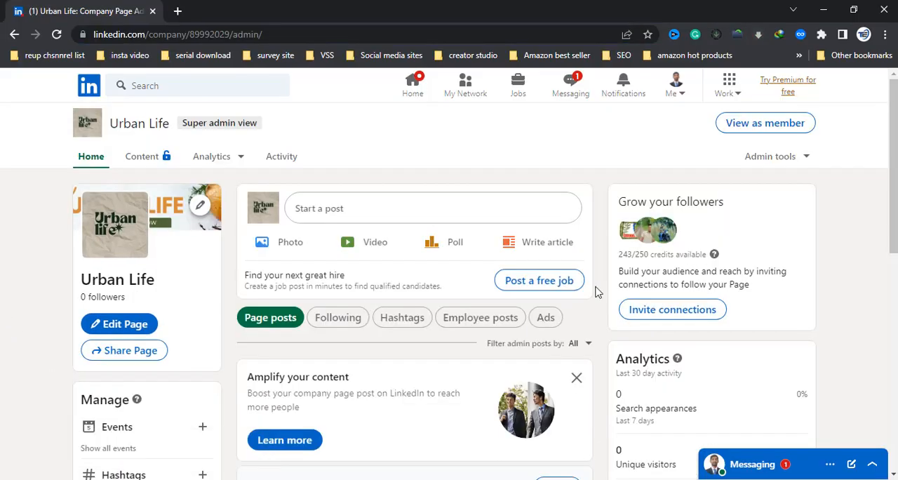
Step: Review the Urban Life LinkedIn page in admin view, including the published video post
scroll(596, 292, down, 10)
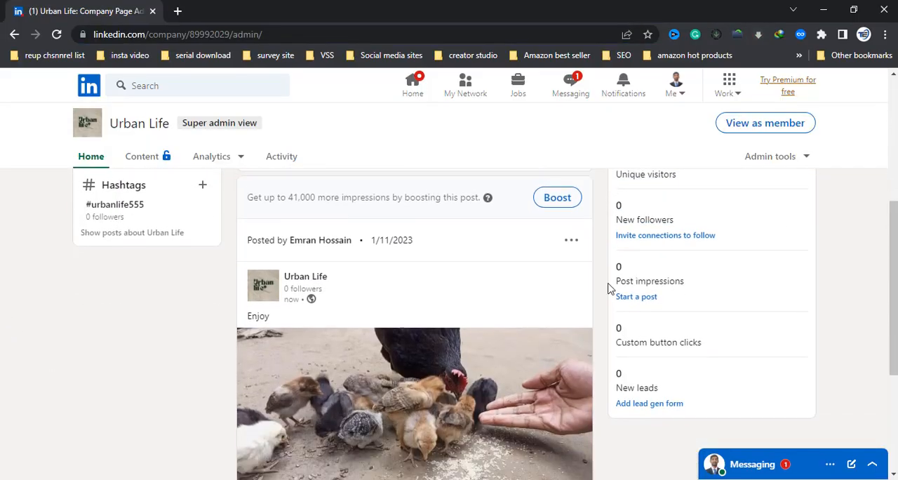
scroll(3, 344, up, 3)
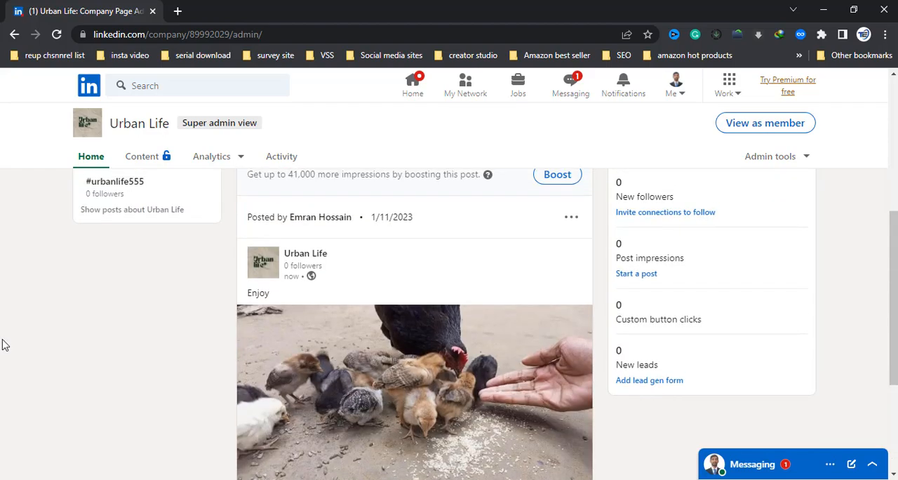
scroll(3, 345, up, 8)
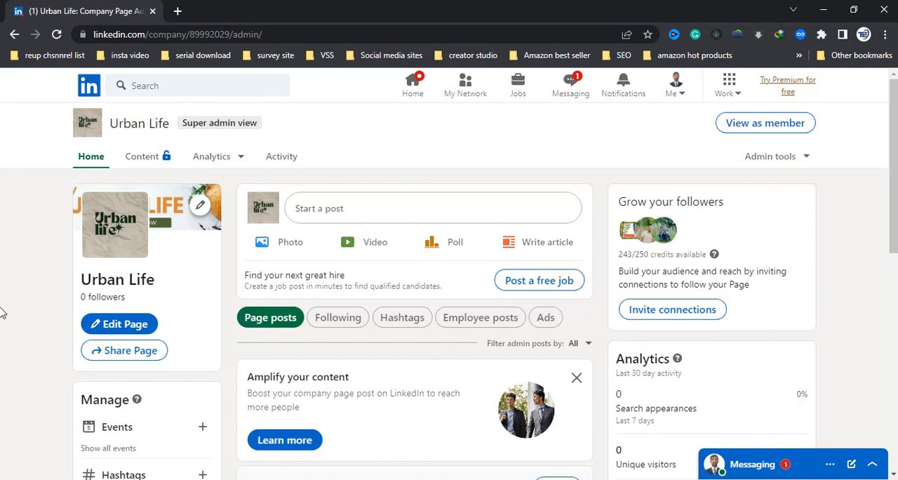
scroll(4, 330, down, 6)
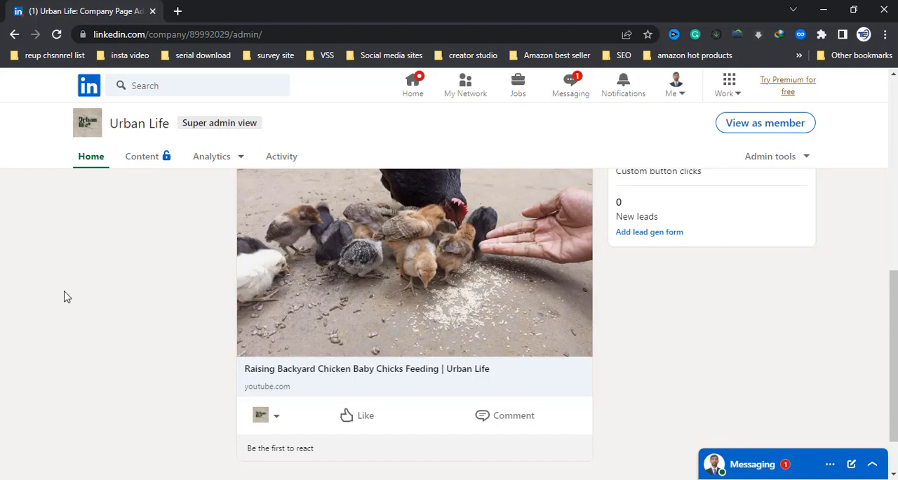
scroll(106, 308, up, 5)
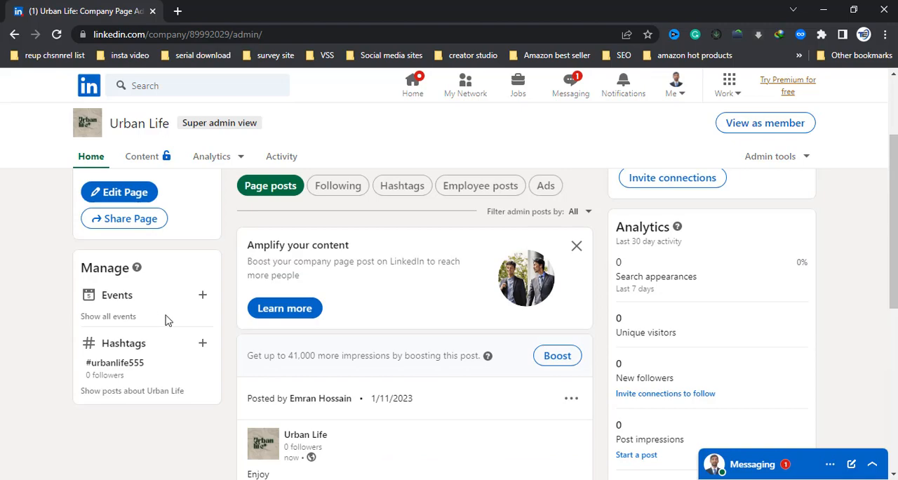